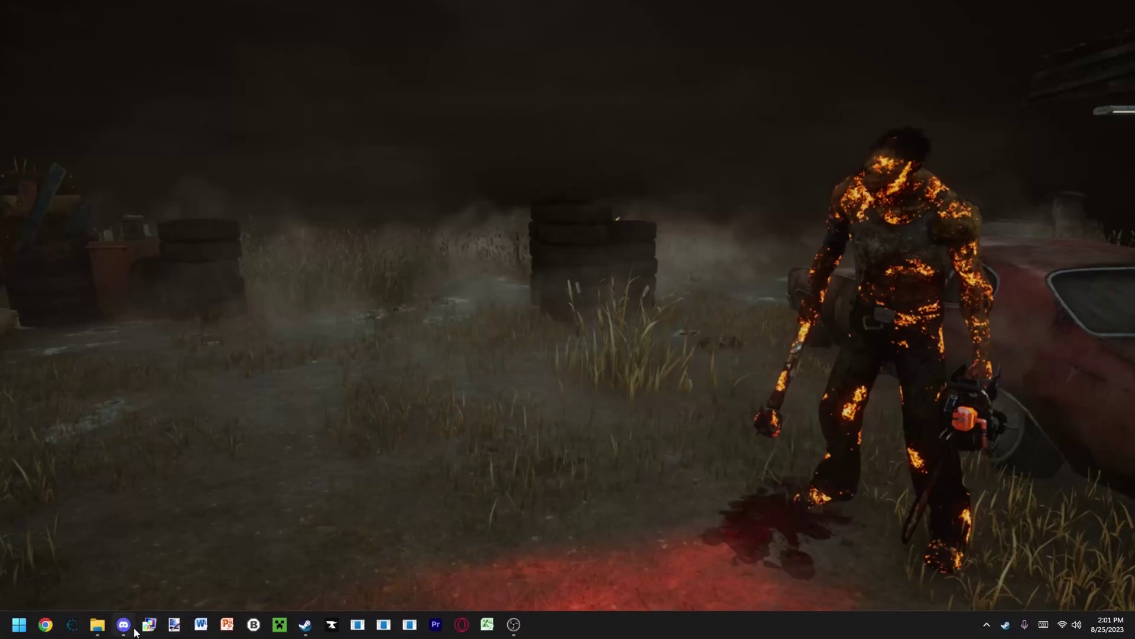
- Copy steam://nav/console from Discord's alt-442-tutorial channel and run it in Windows Run to open the Steam console
left_click(123, 625)
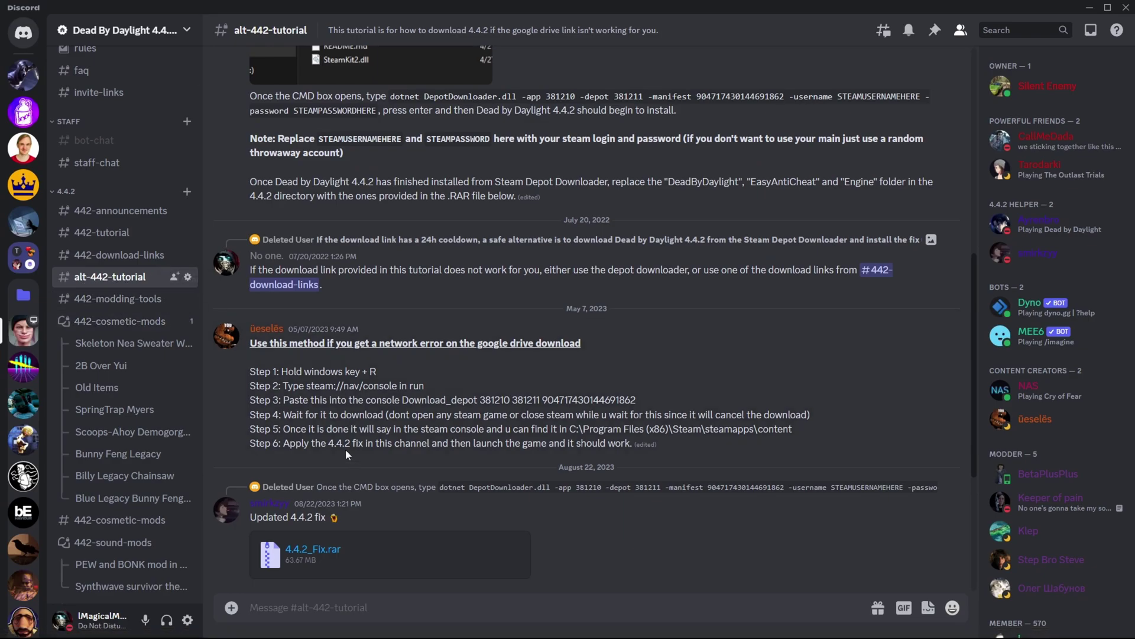
left_click_drag(395, 373, 350, 369)
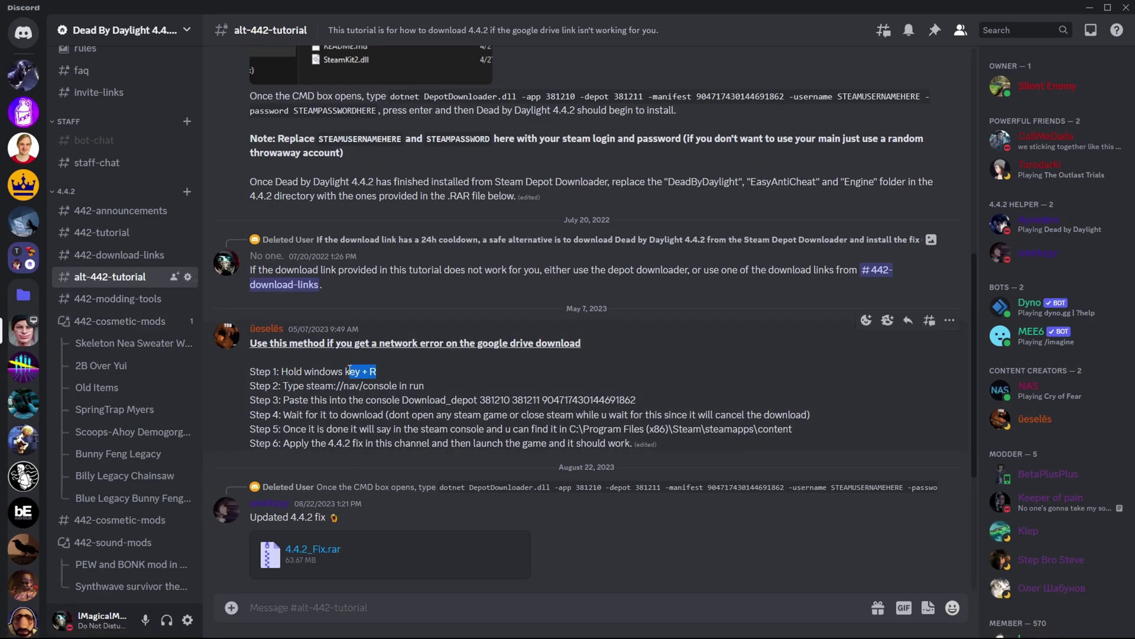
key("super+r")
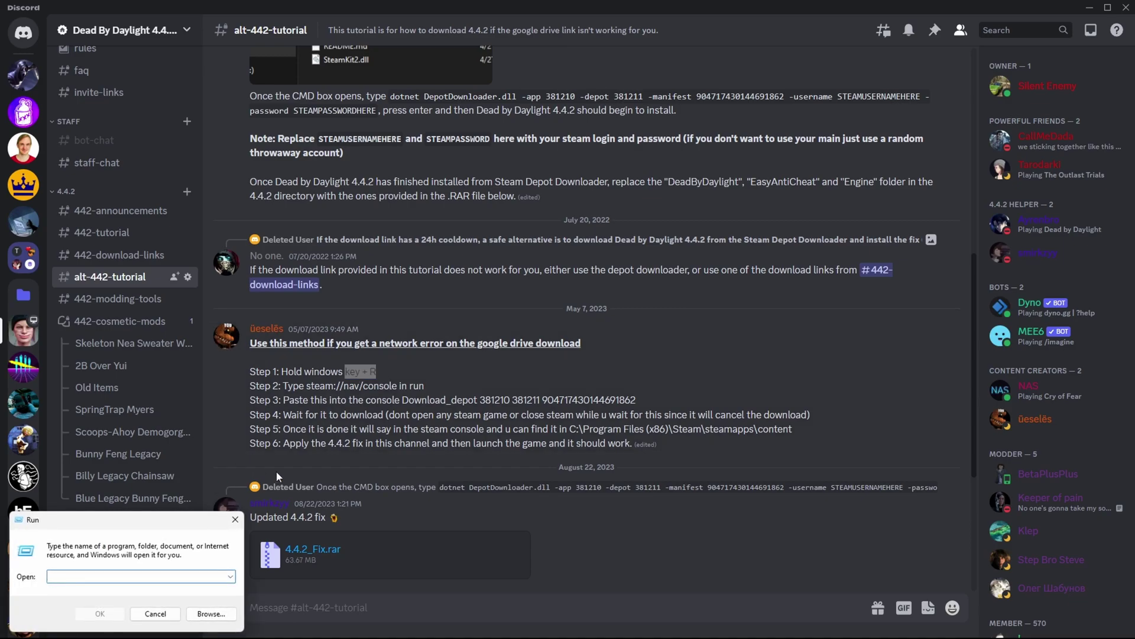
left_click_drag(306, 386, 401, 391)
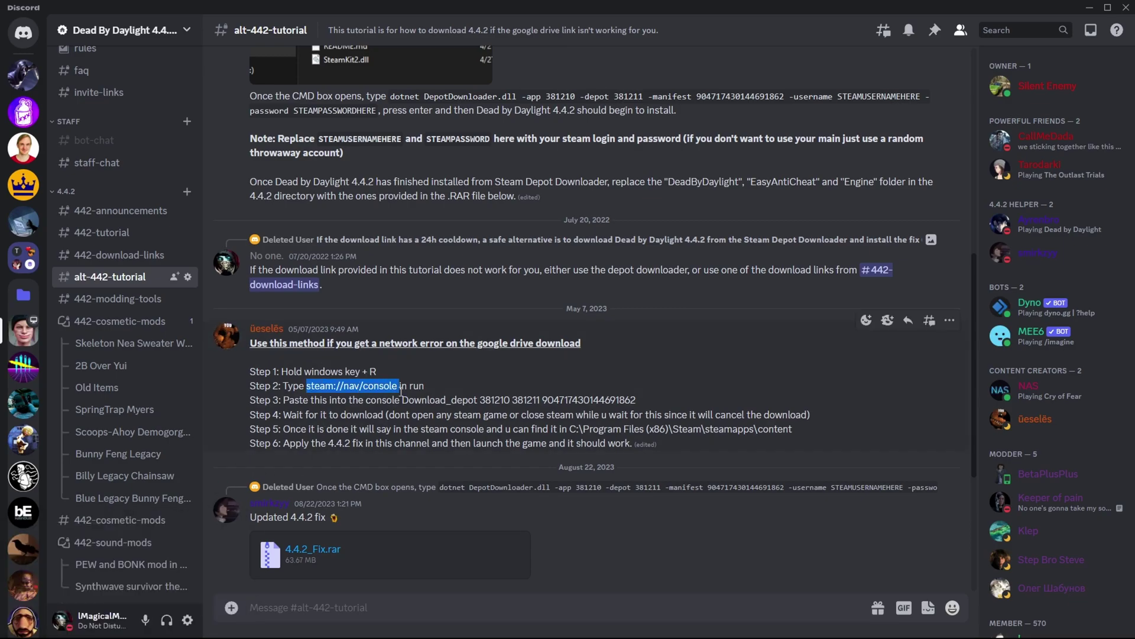
key("ctrl+c")
key("alt+Tab")
key("ctrl+v")
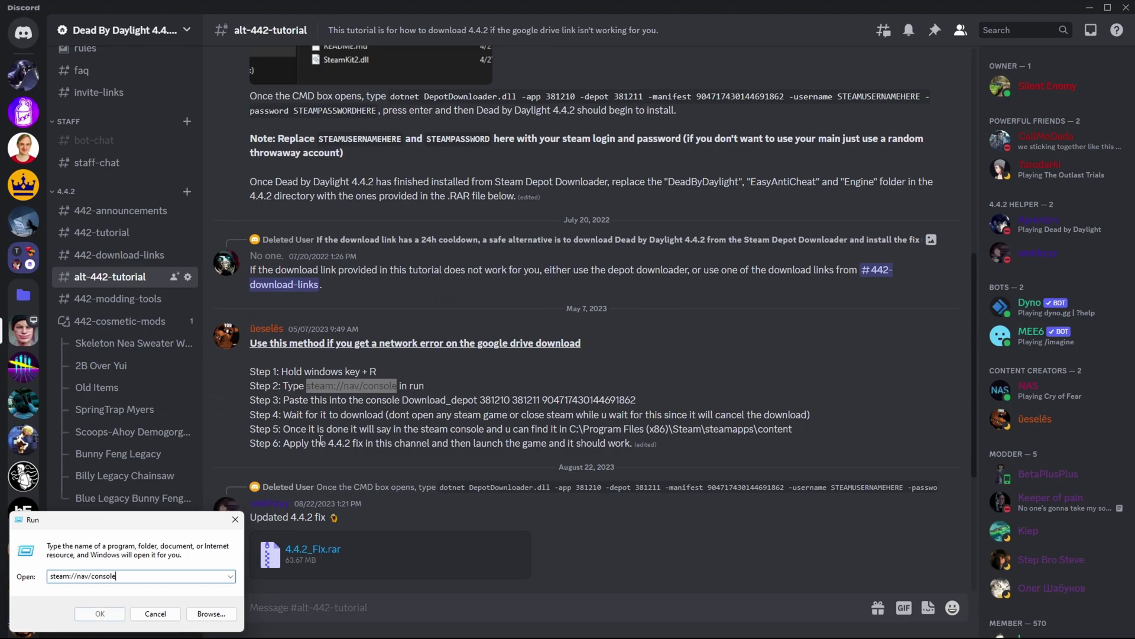
left_click(117, 612)
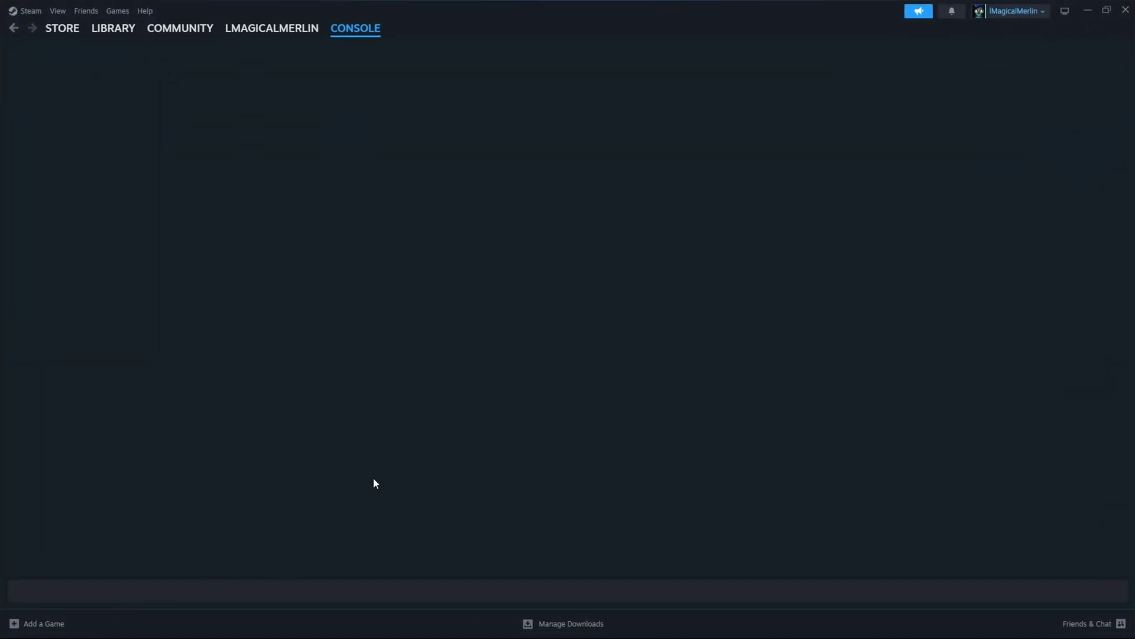
key("alt+Tab")
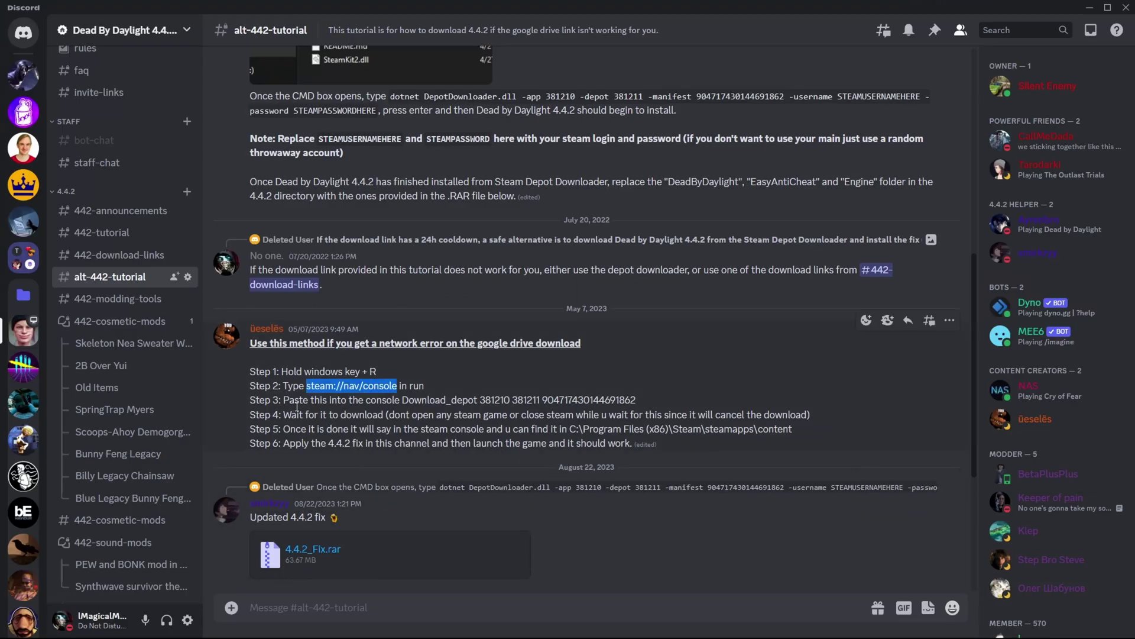
left_click_drag(402, 400, 637, 405)
key("alt+Tab")
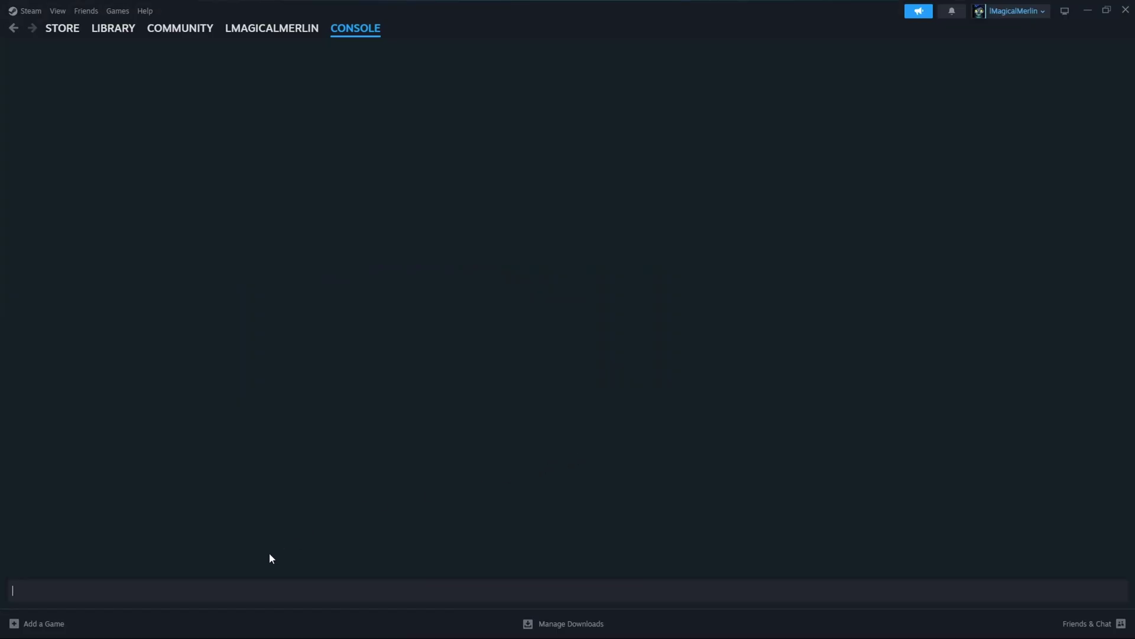
left_click(179, 591)
key("ctrl+v")
key("Return")
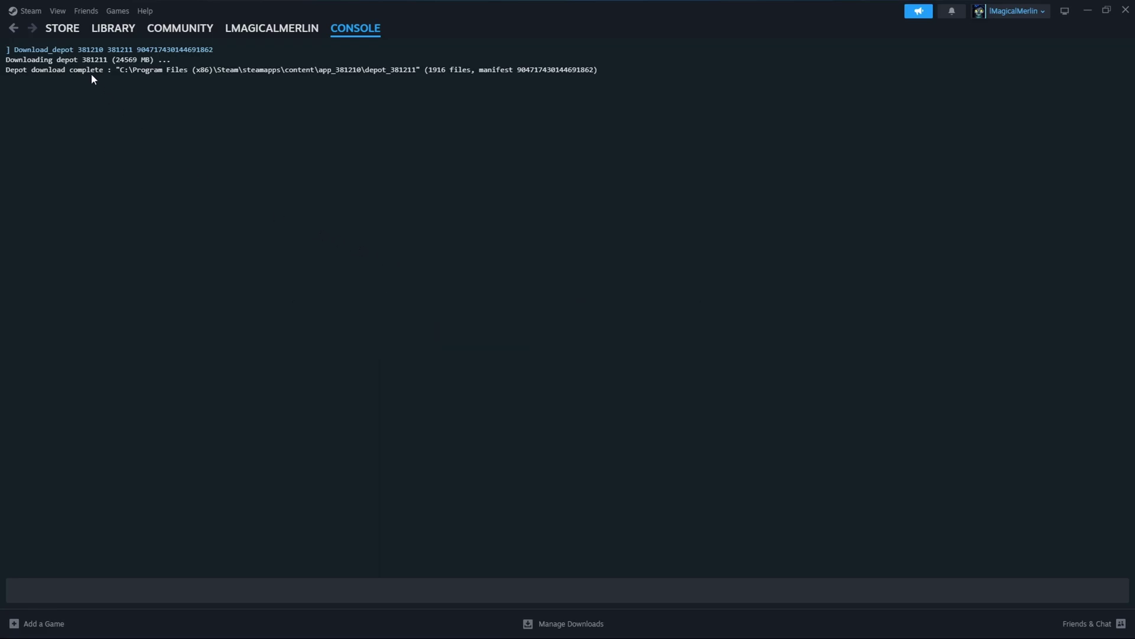
- Search the Steam store for "world of goo", view its PC demo offer, and check the library's downloads and home pages
left_click(62, 29)
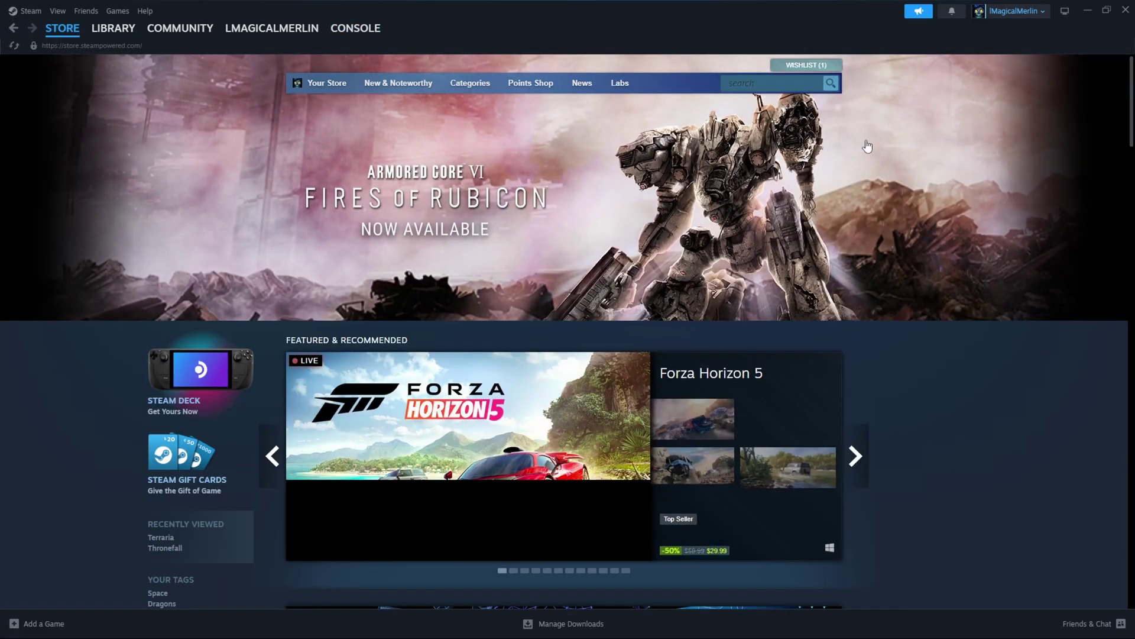
left_click(774, 84)
type("world of goo")
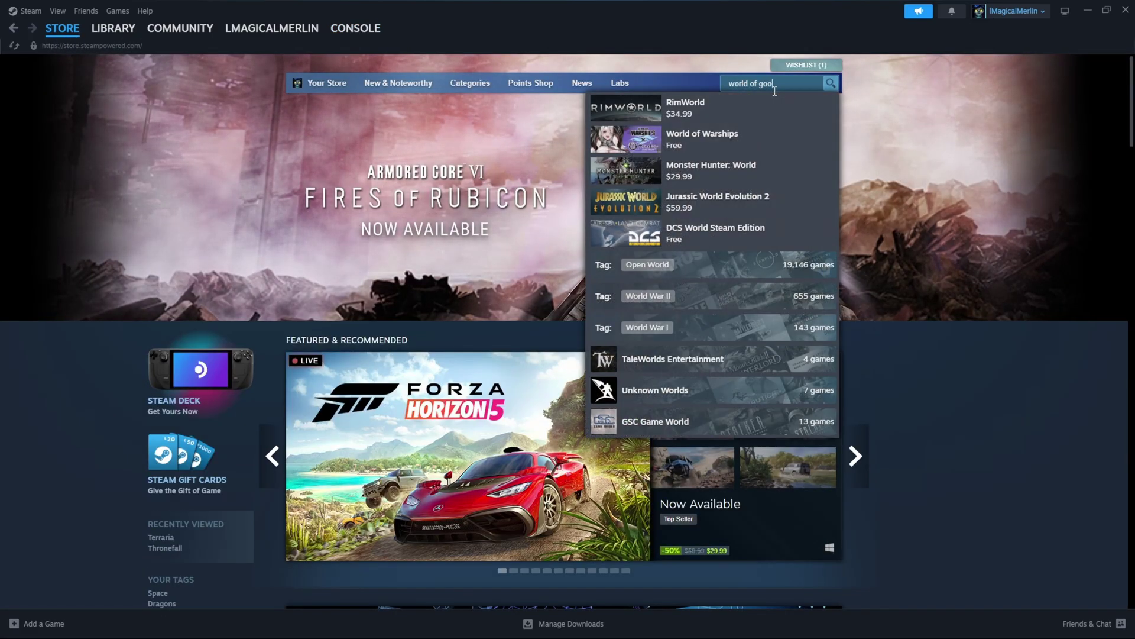
key("Return")
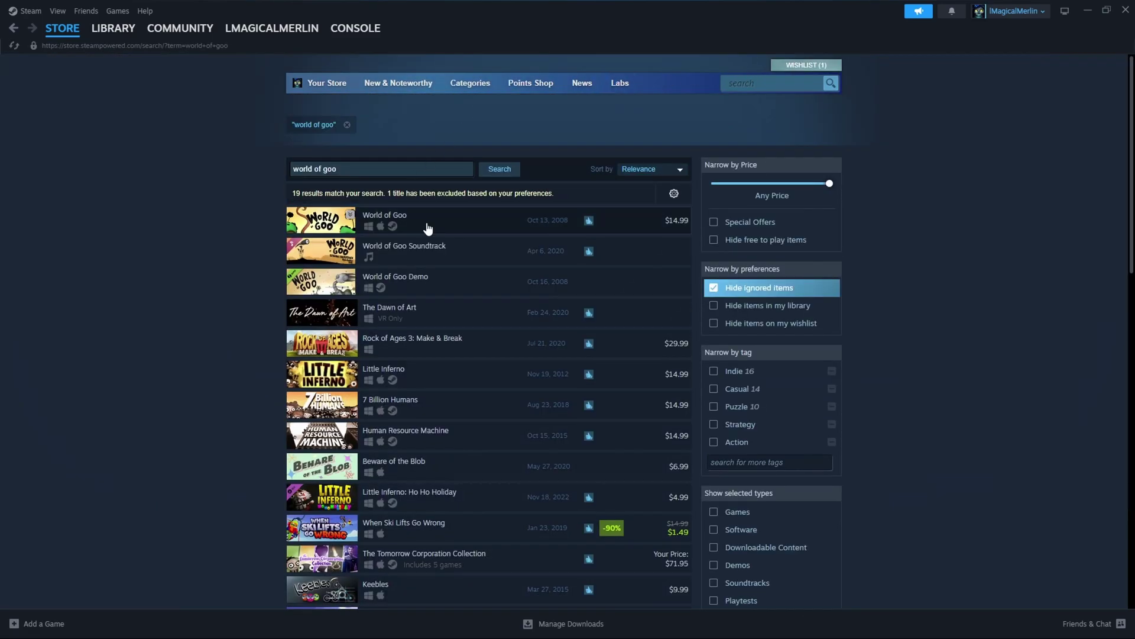
left_click(427, 225)
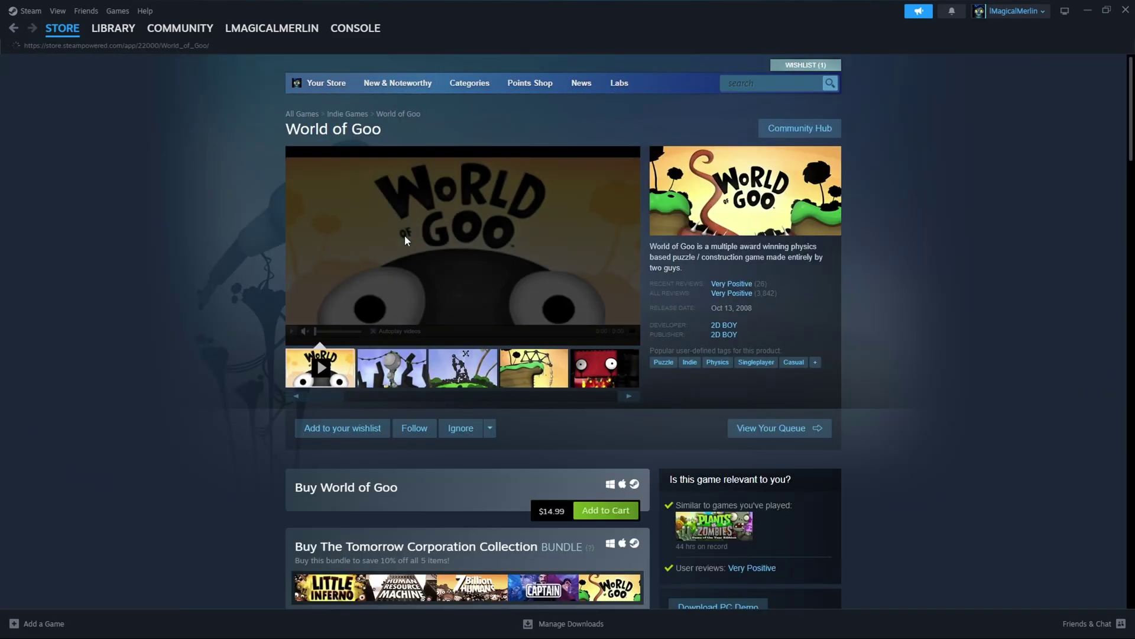
scroll(509, 319, "down", 3)
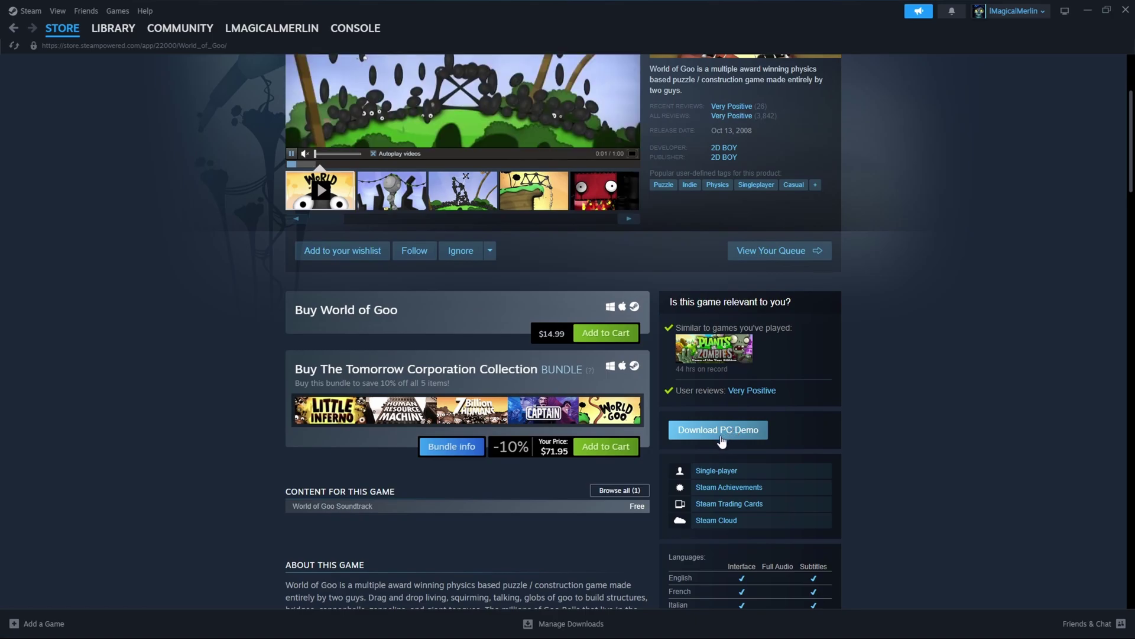
left_click(116, 88)
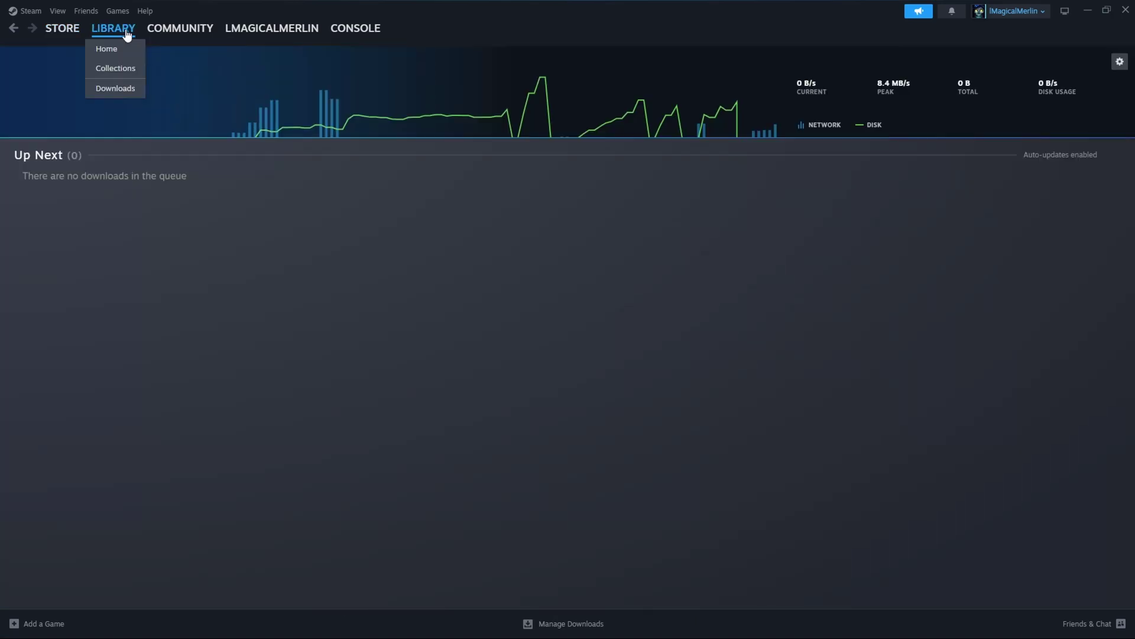
left_click(106, 48)
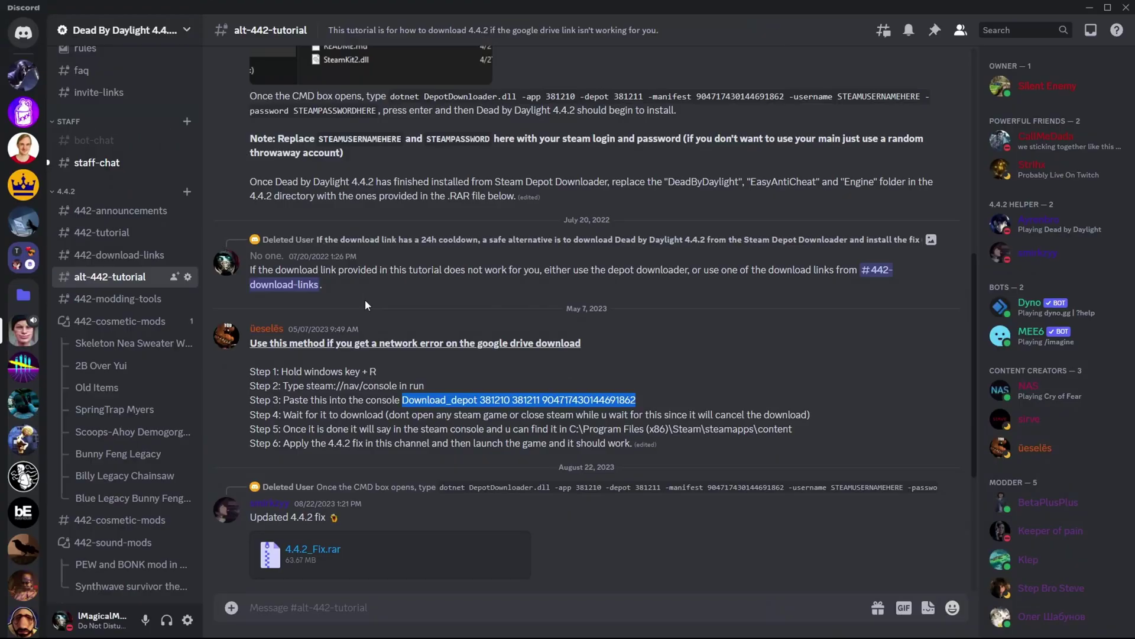
- Find Virus & threat protection in Windows Security and open its management settings
key("super")
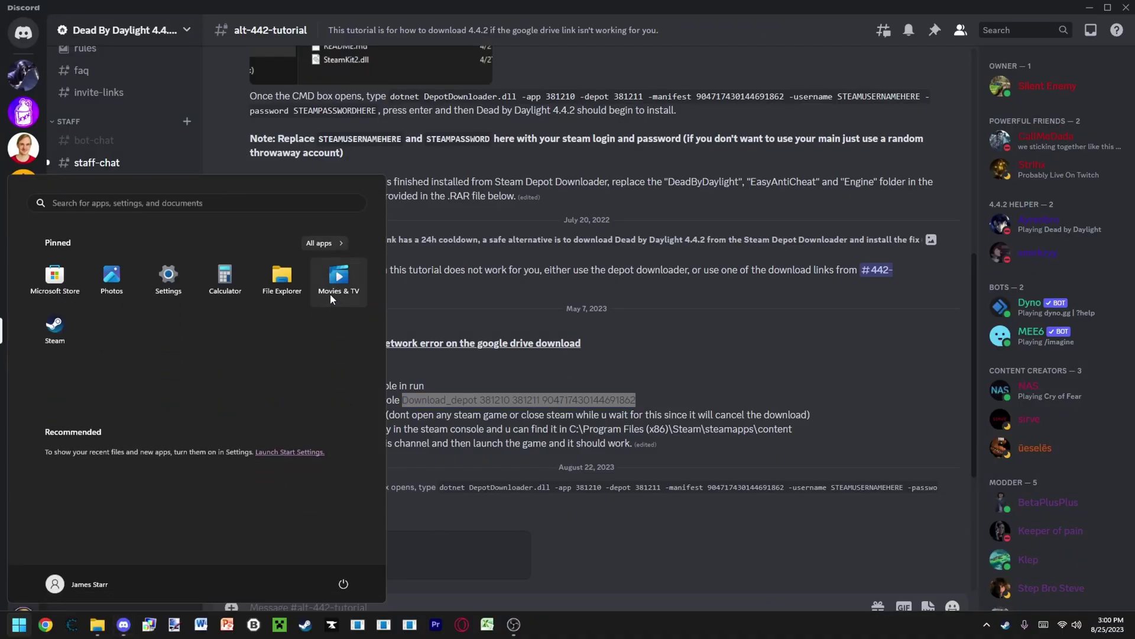
type("virus")
left_click(333, 295)
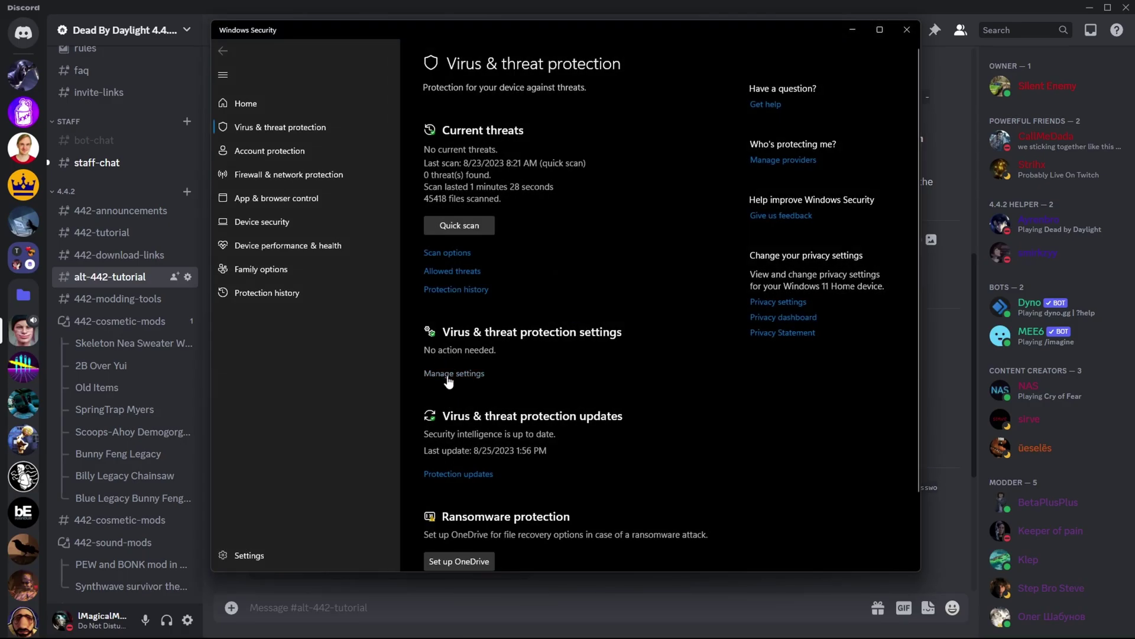
left_click(448, 374)
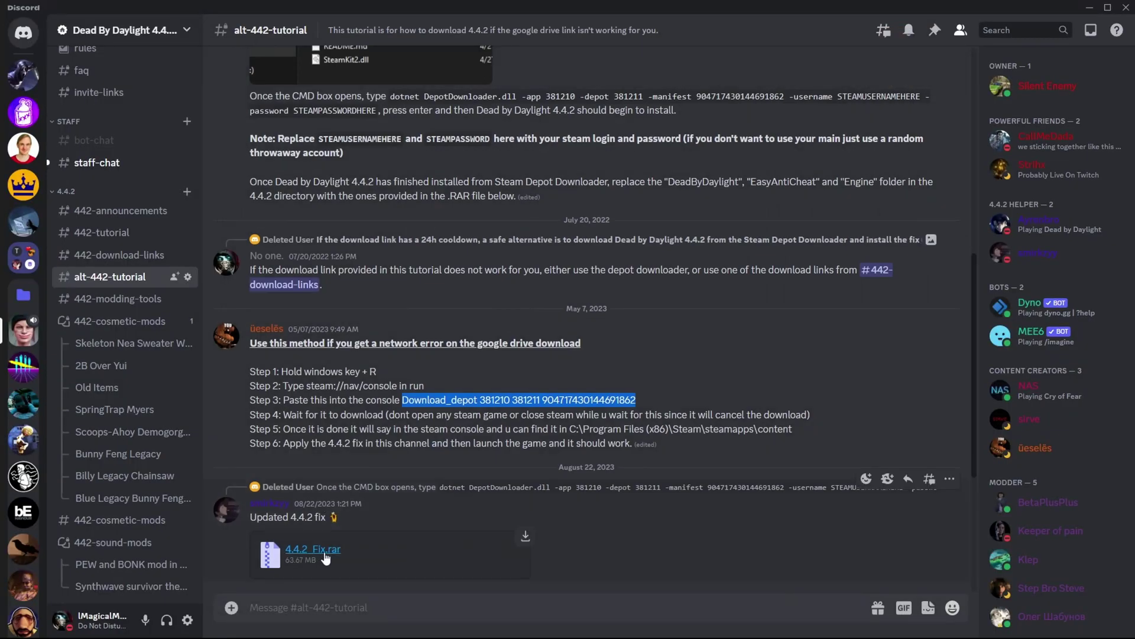
- Download 4.4.2_Fix.rar from the Discord channel and show it in the Downloads folder with the browser and Discord minimised
left_click(326, 555)
left_click(580, 375)
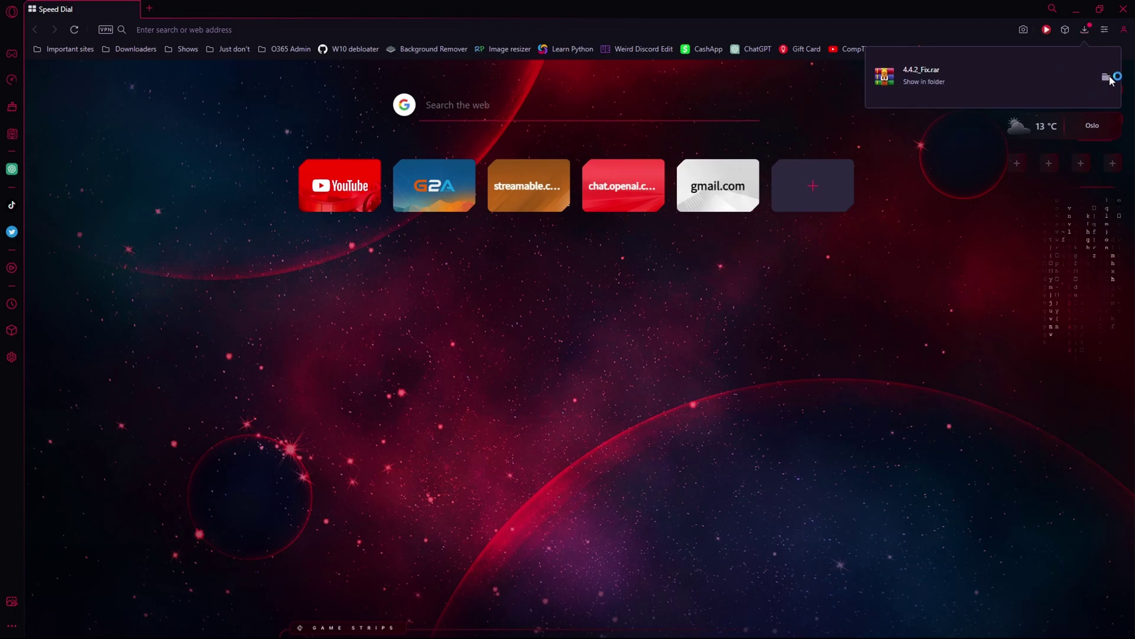
left_click(1106, 78)
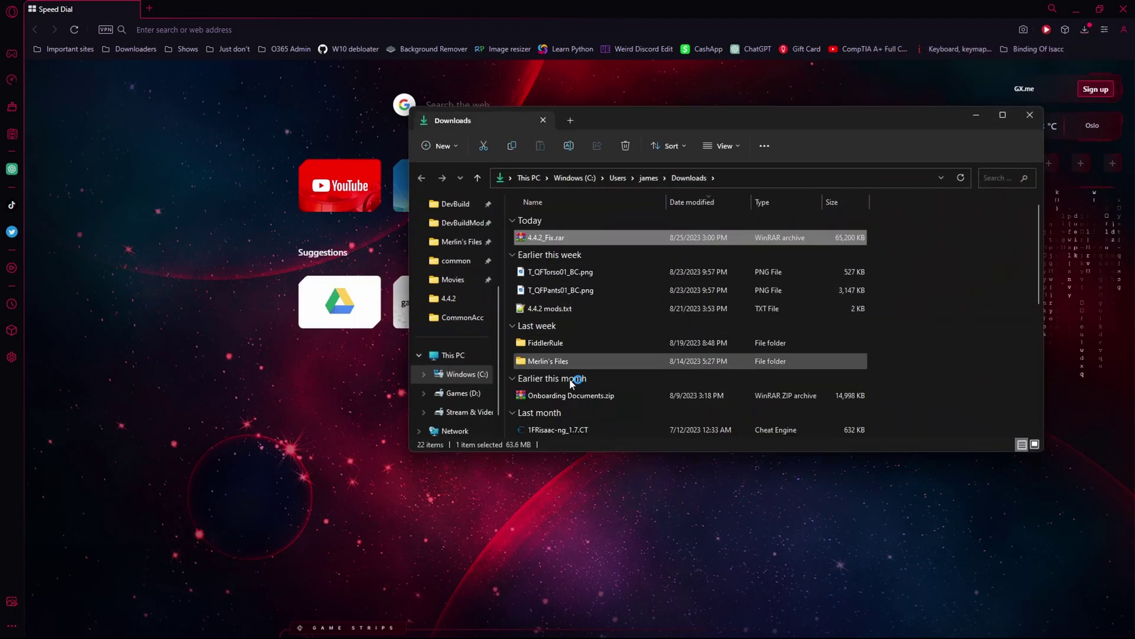
left_click(1076, 10)
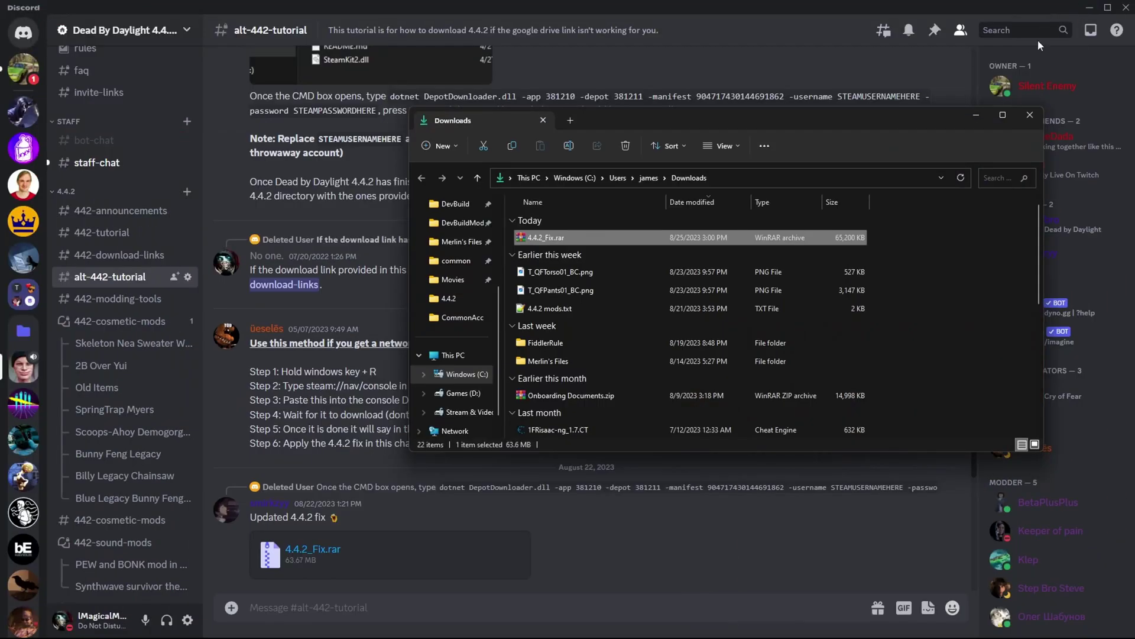
left_click(1087, 13)
left_click(1088, 9)
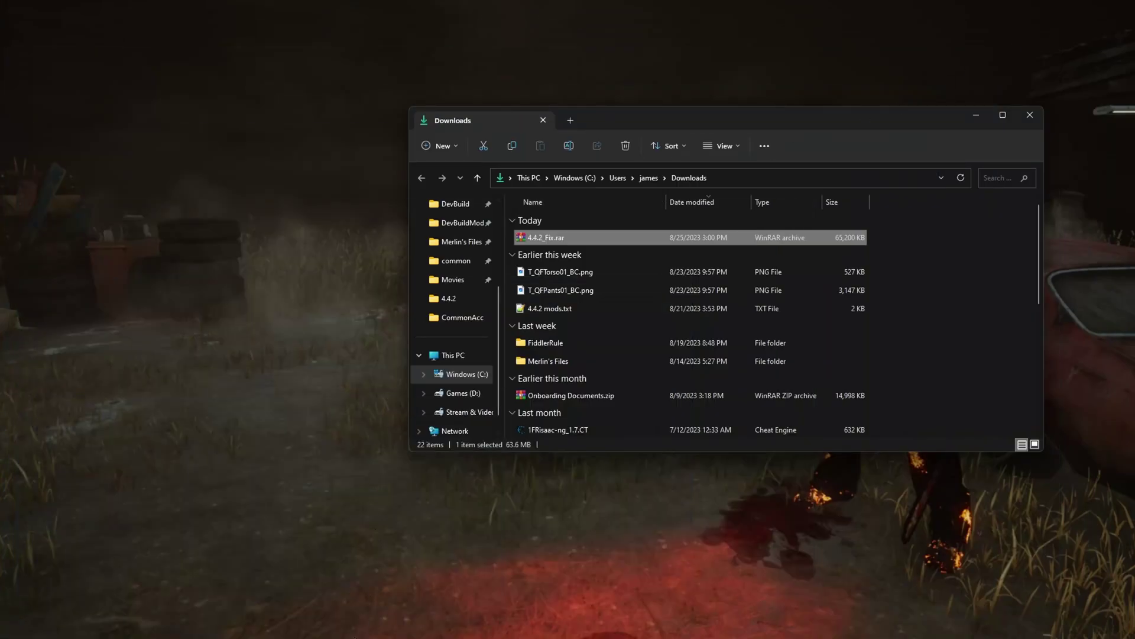
- Browse in File Explorer to the Steam folder inside C:\Program Files (x86)
scroll(473, 360, "down", 1)
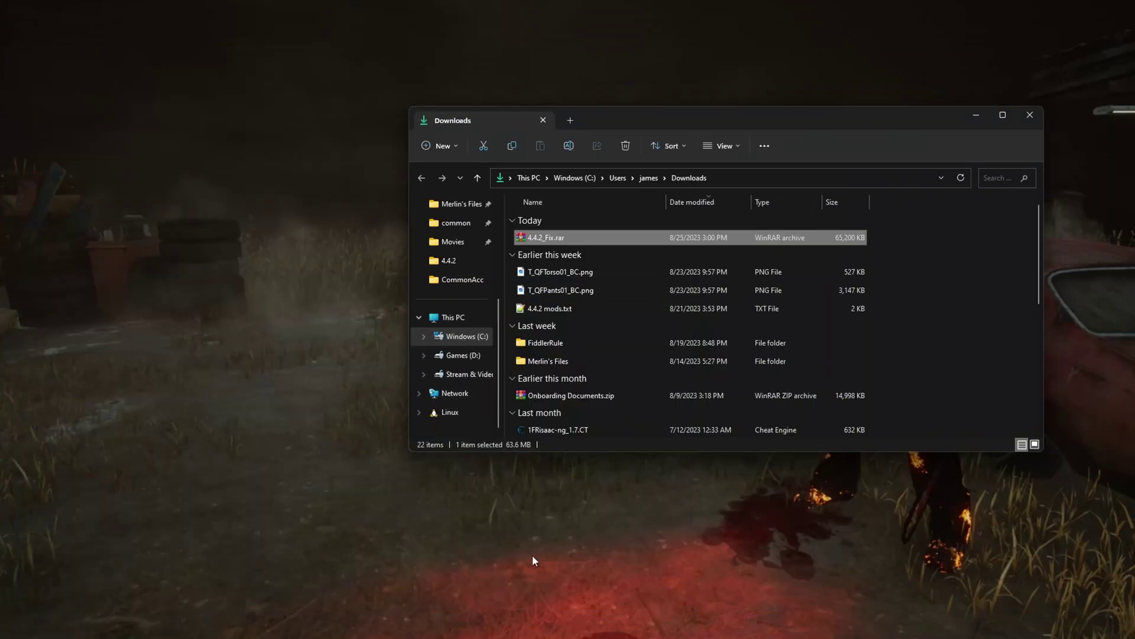
mouse_move(541, 638)
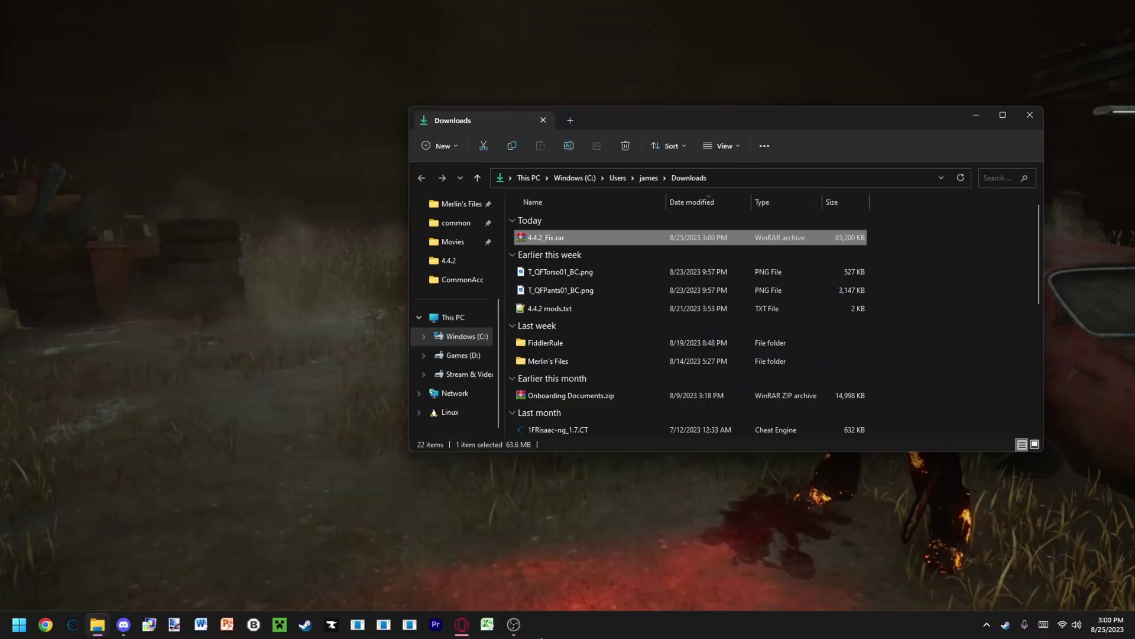
left_click(467, 338)
scroll(576, 390, "down", 3)
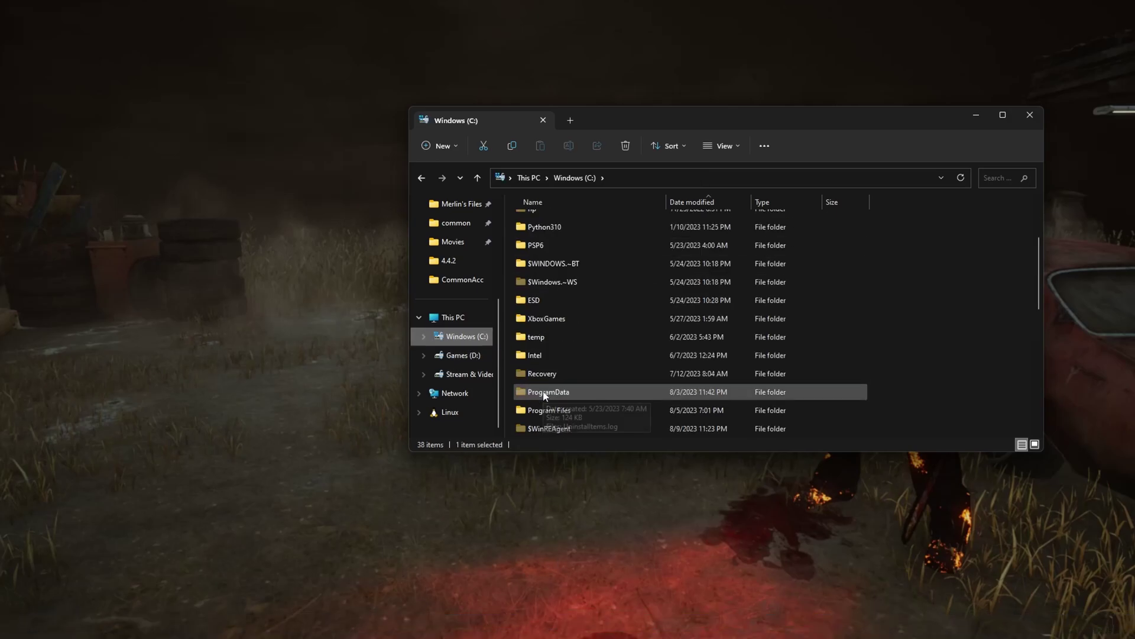
double_click(577, 392)
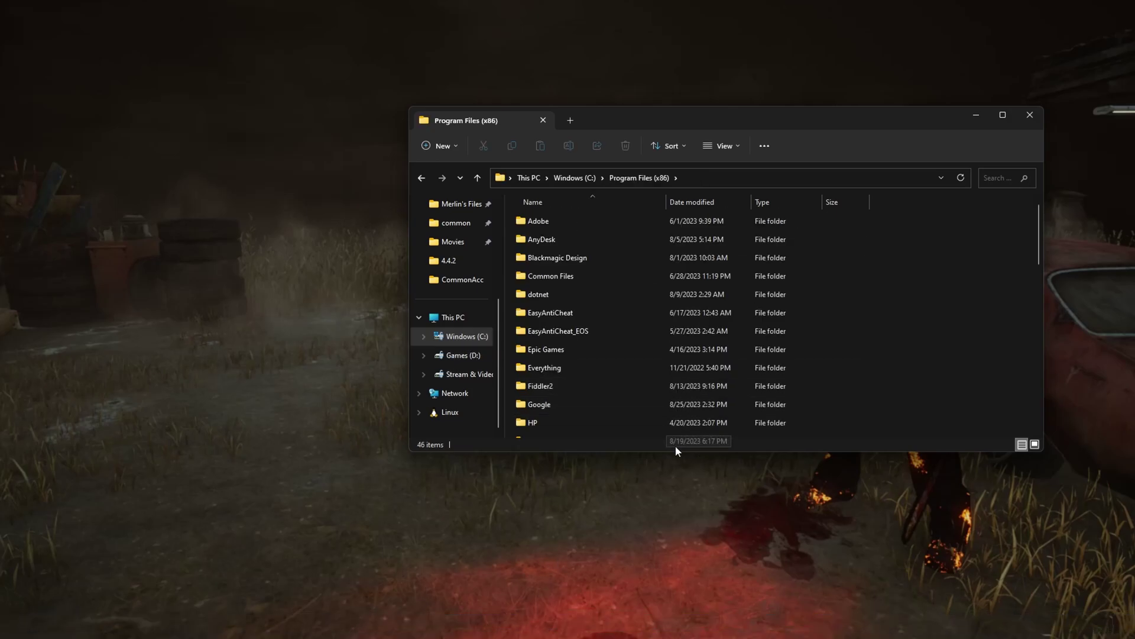
scroll(576, 331, "down", 10)
double_click(562, 303)
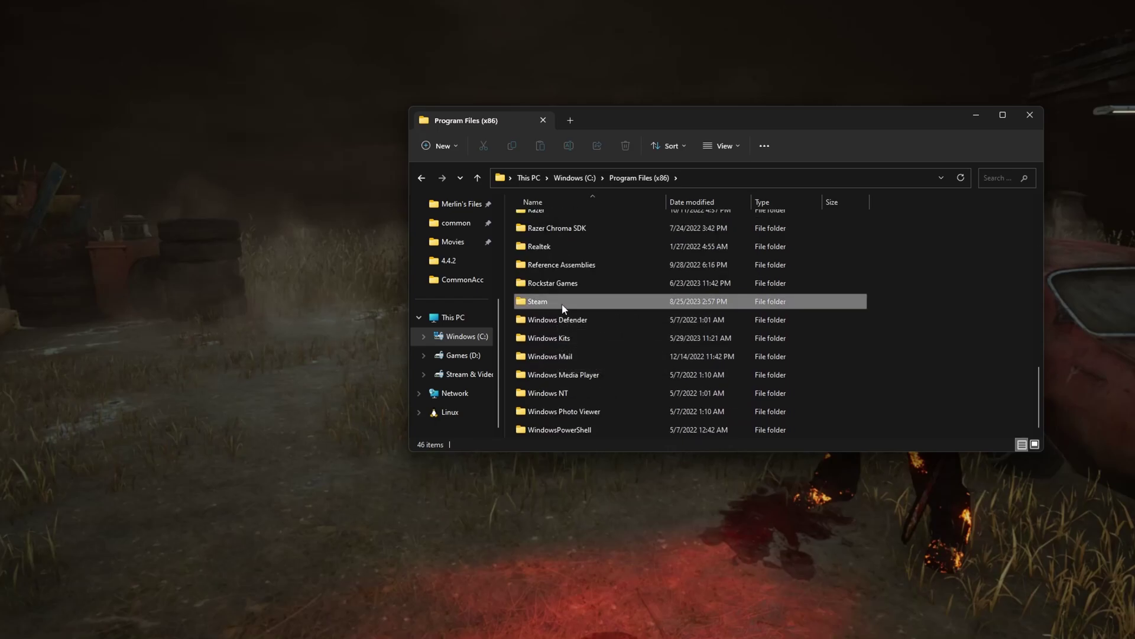
- Open the downloaded game files in steamapps\content\app_381210\depot_381211 within the Steam folder
scroll(532, 325, "down", 5)
scroll(542, 325, "up", 4)
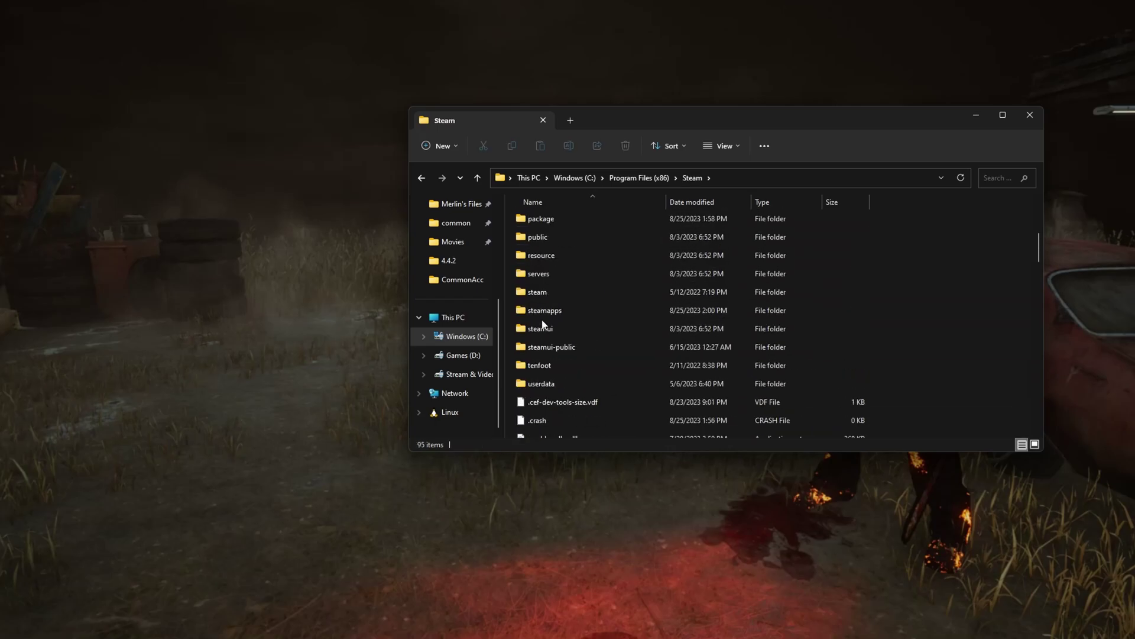
double_click(566, 311)
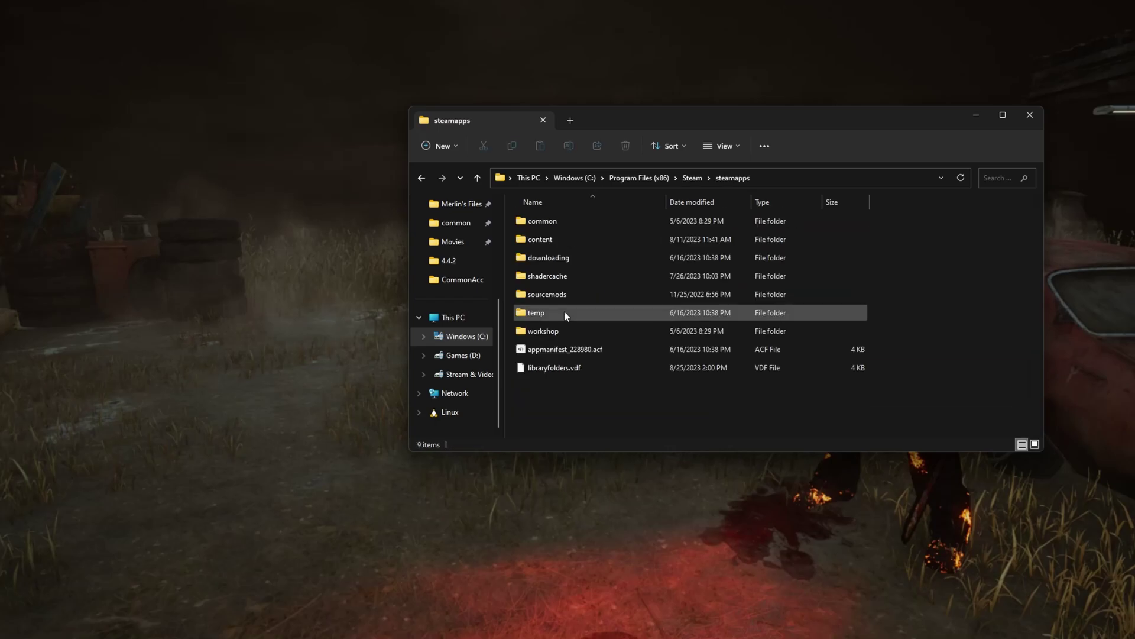
double_click(556, 237)
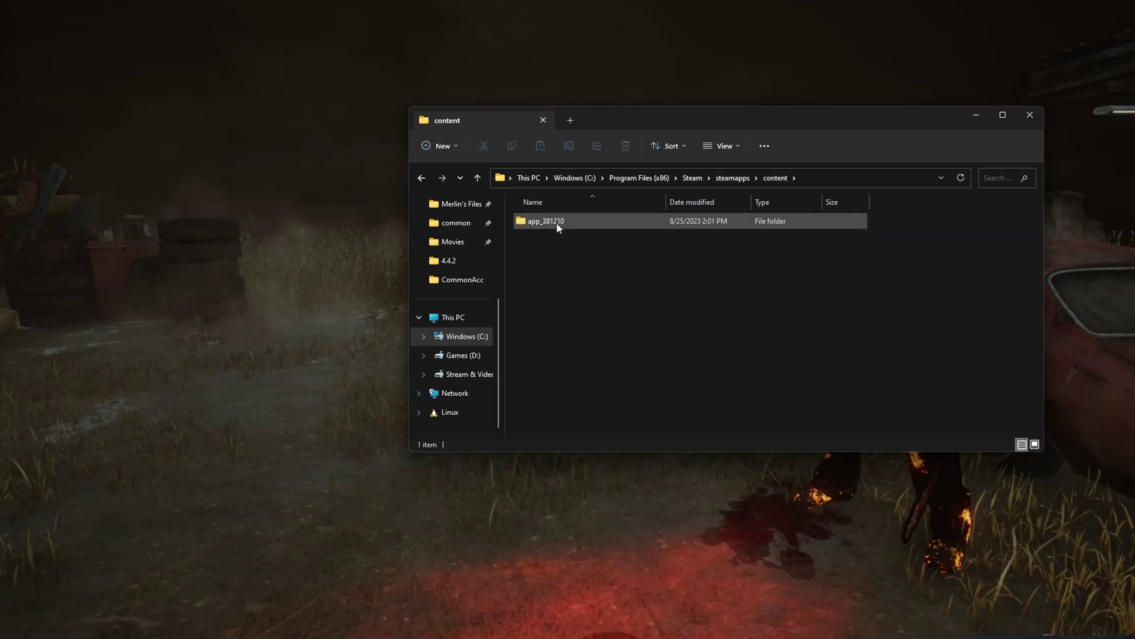
double_click(558, 224)
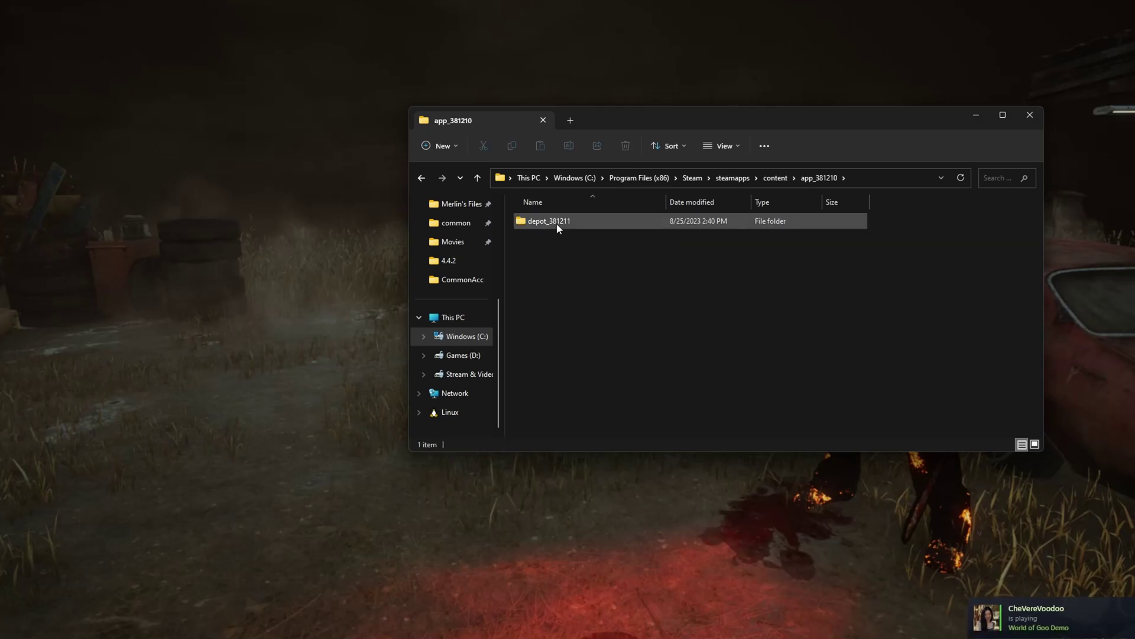
double_click(557, 224)
left_click_drag(544, 418, 550, 216)
left_click(626, 363)
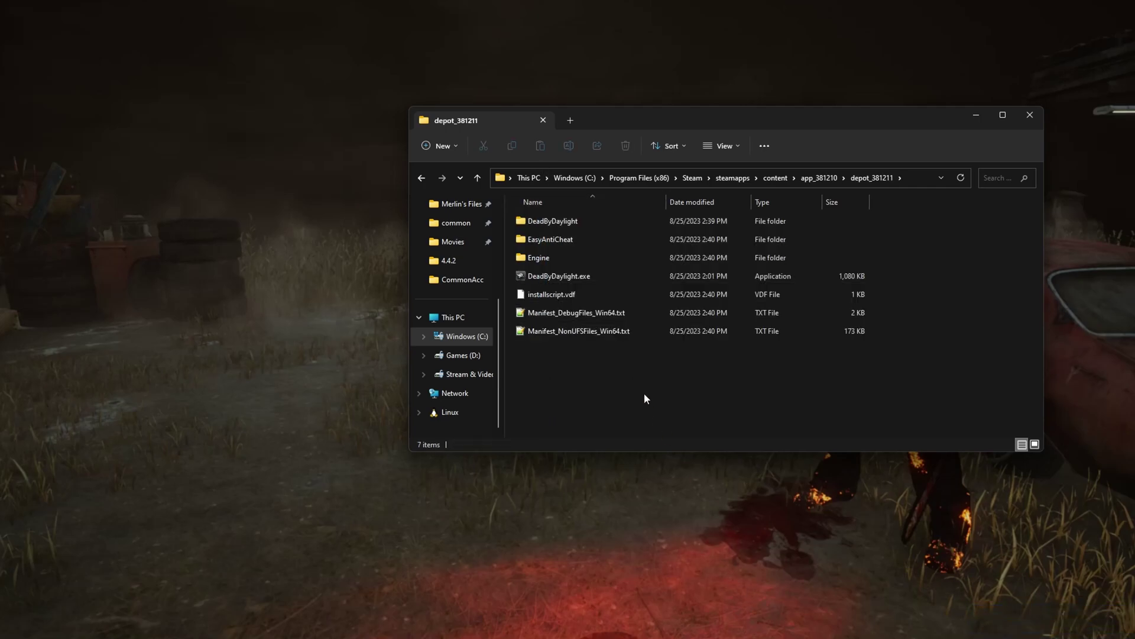
- Rename the depot_381211 folder inside app_381210 to 4.4.2
left_click(819, 178)
right_click(553, 222)
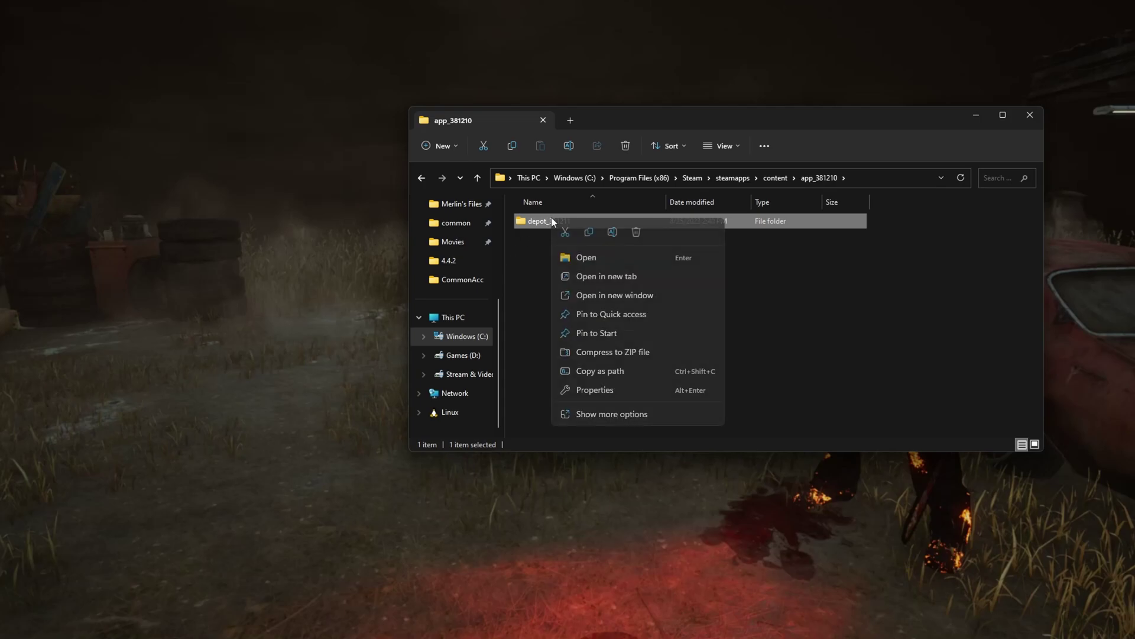
left_click(612, 231)
type("4.4.2")
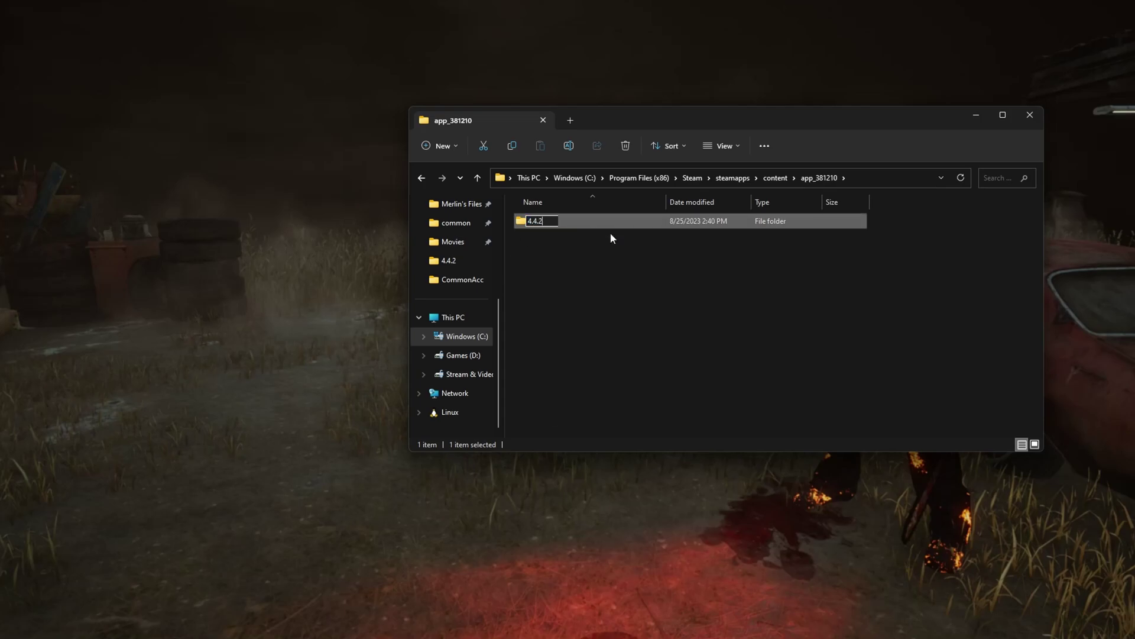
key("Return")
- Move the renamed 4.4.2 folder into the Cracked folder on the Games (D:) drive and reopen Cracked
left_click(467, 355)
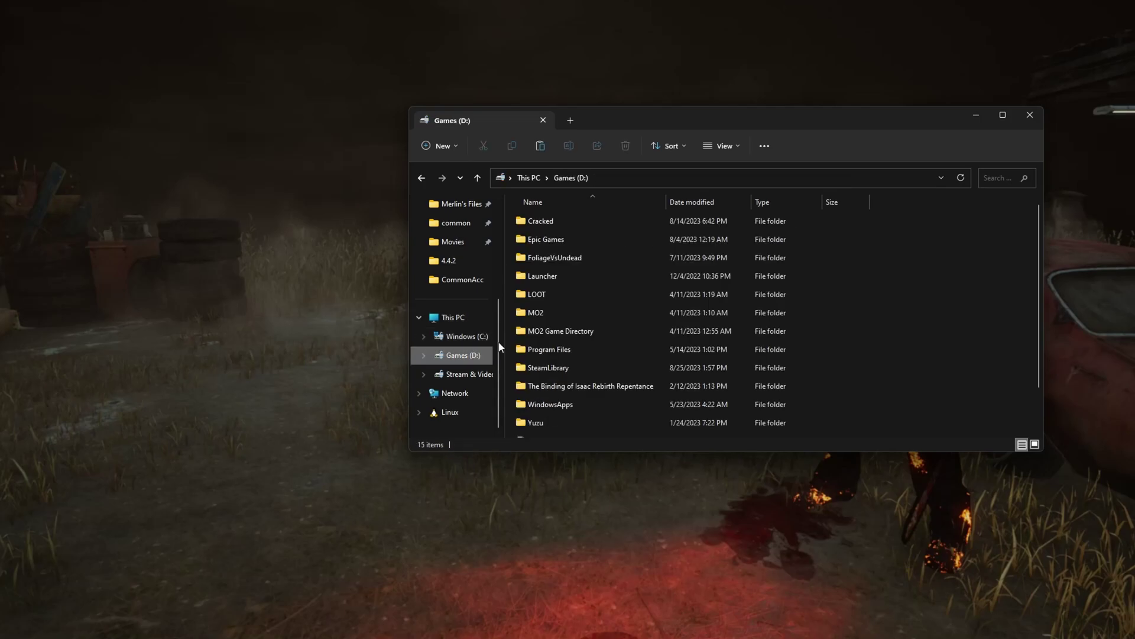
key("ctrl+v")
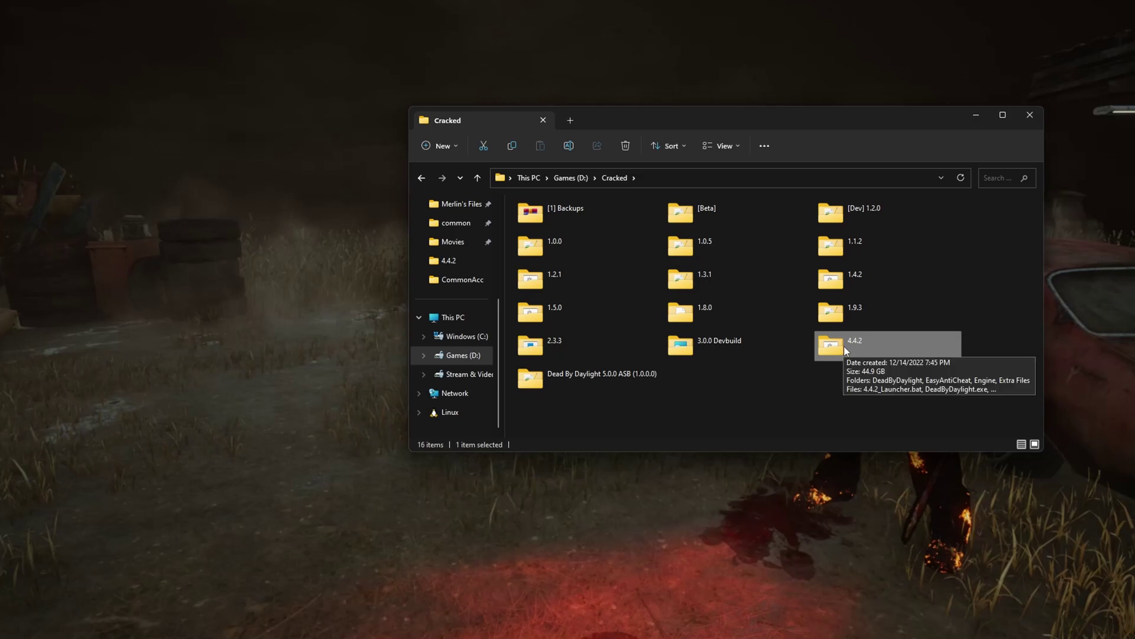
left_click(852, 354)
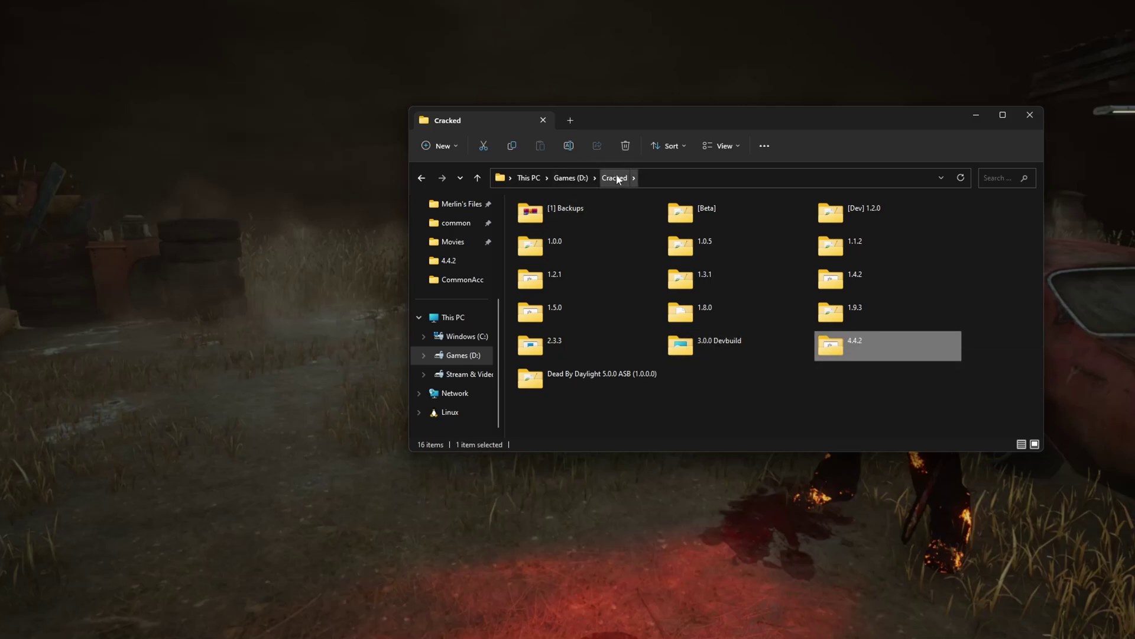
left_click(583, 179)
double_click(580, 214)
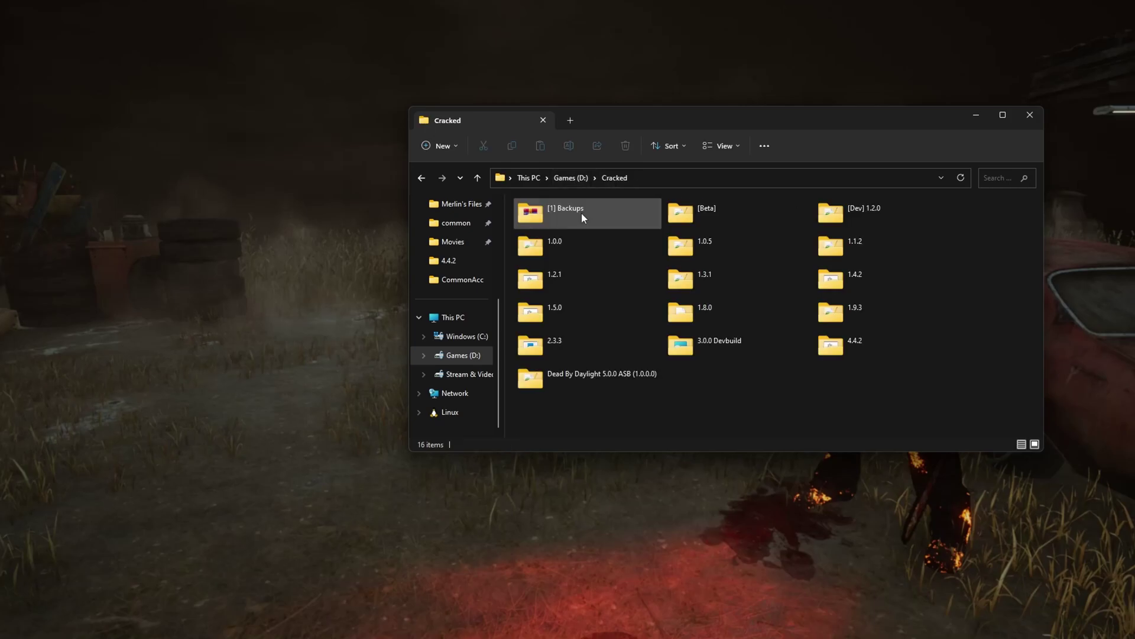
- Find Virus & threat protection in Windows, open its management settings and go to the exclusions to add a folder
key("super")
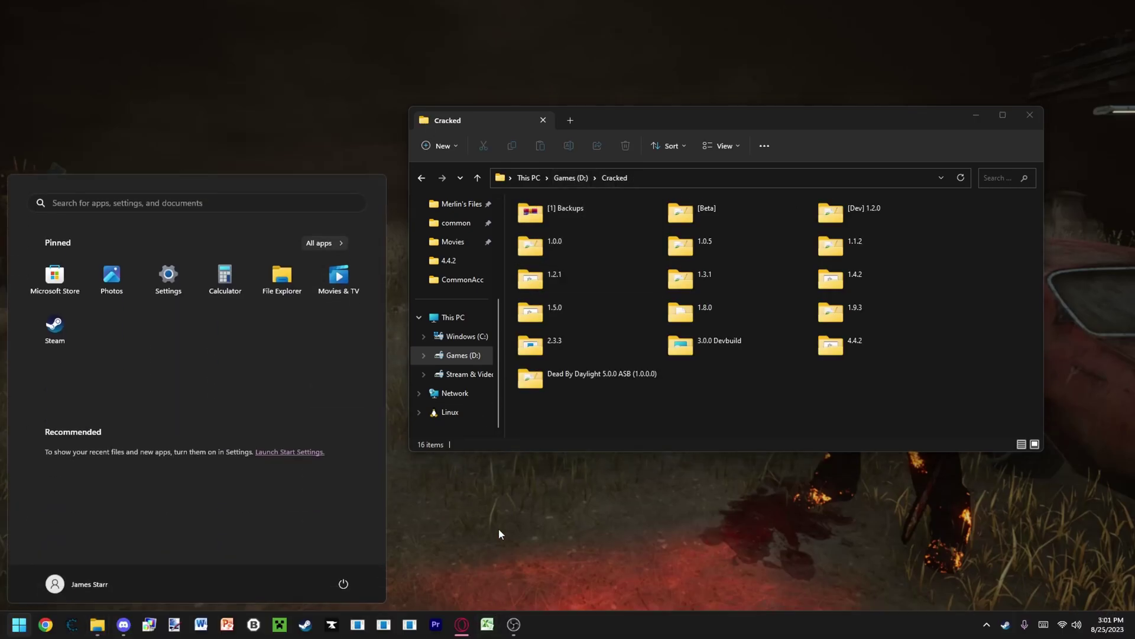
type("virus")
key("Return")
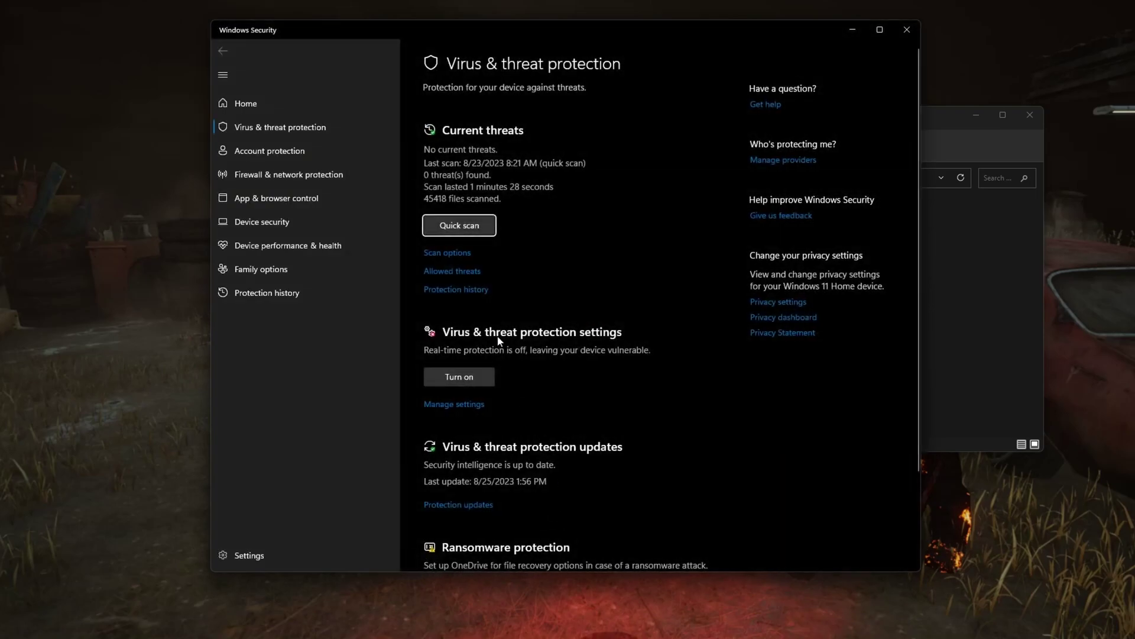
scroll(488, 308, "down", 2)
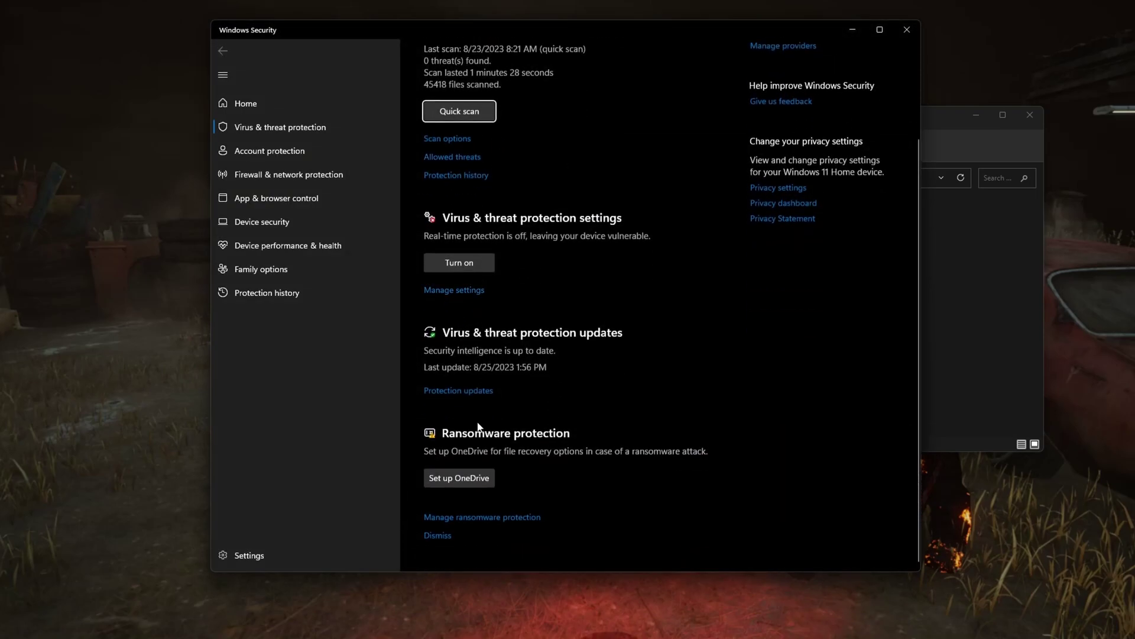
scroll(460, 373, "up", 2)
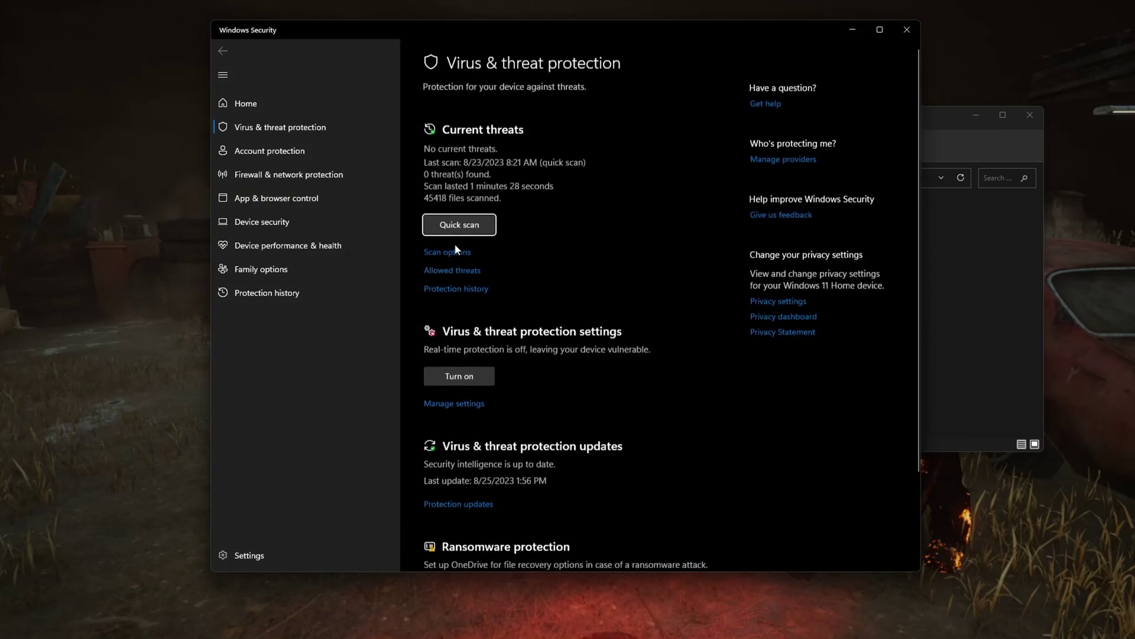
left_click(454, 405)
scroll(470, 378, "down", 5)
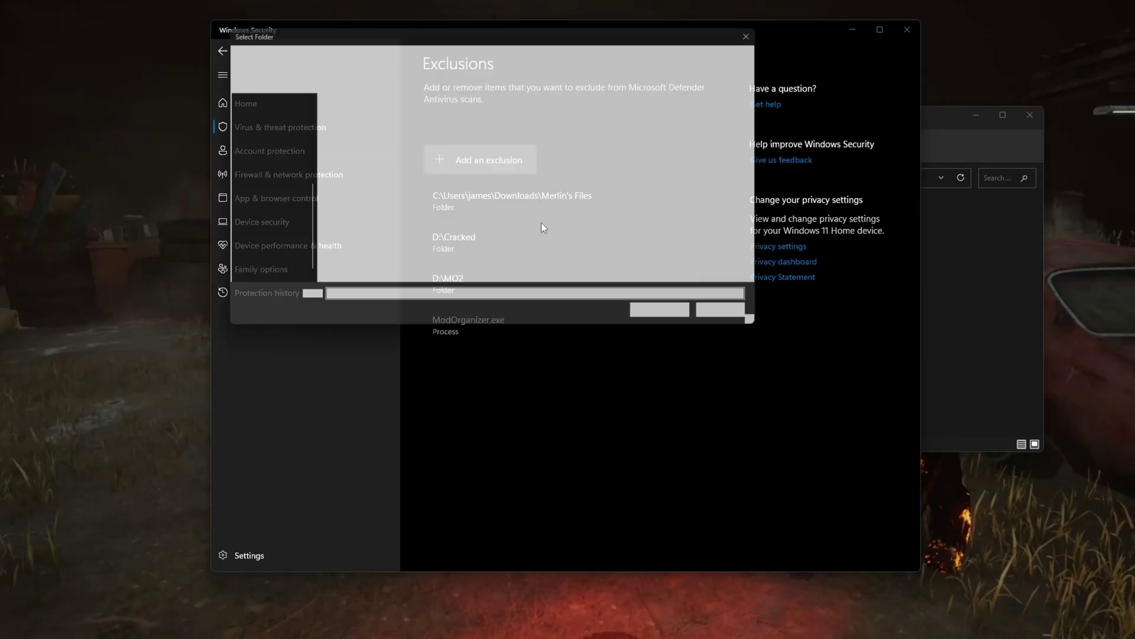
- Choose D:\Cracked as the folder excluded from Microsoft Defender scans, check its entry and close Windows Security
scroll(287, 243, "down", 3)
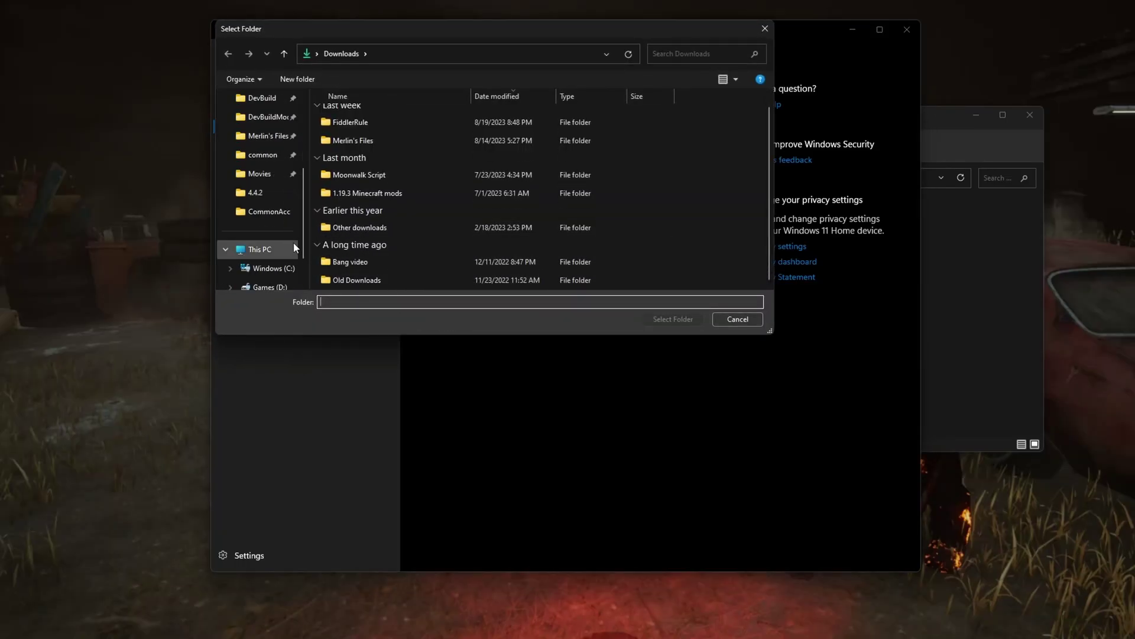
scroll(260, 225, "down", 3)
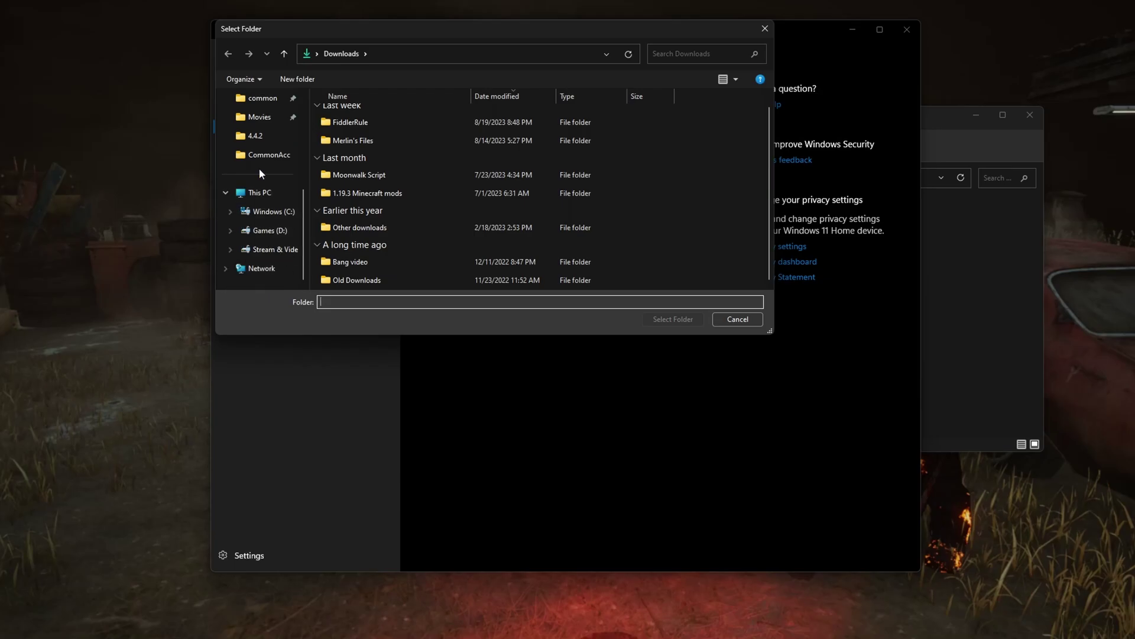
scroll(263, 166, "up", 1)
left_click(270, 157)
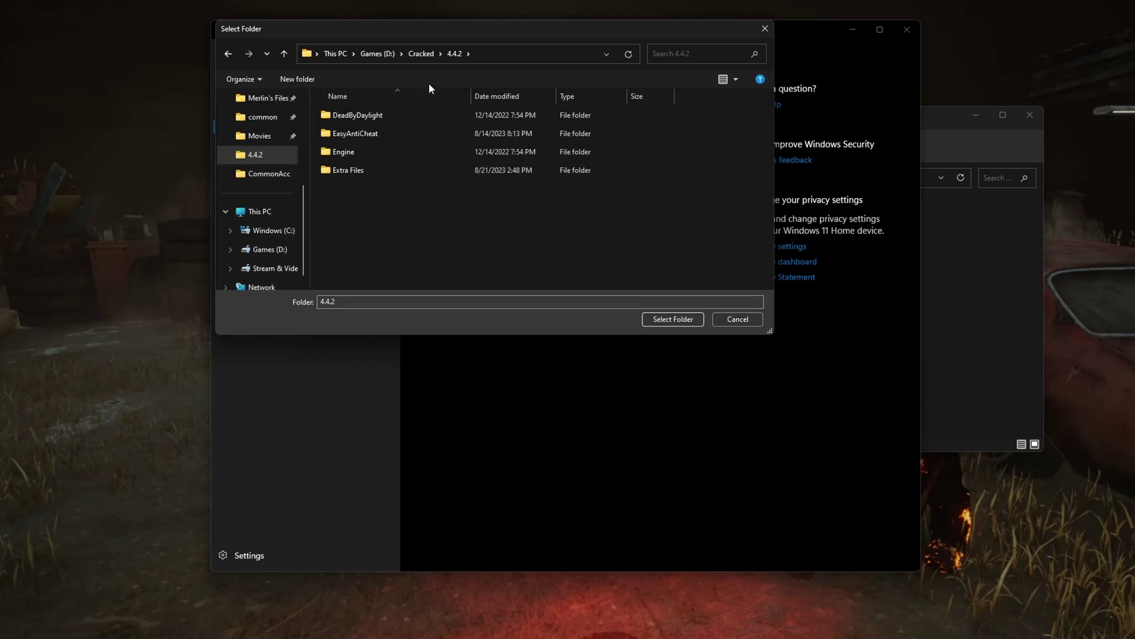
left_click(421, 54)
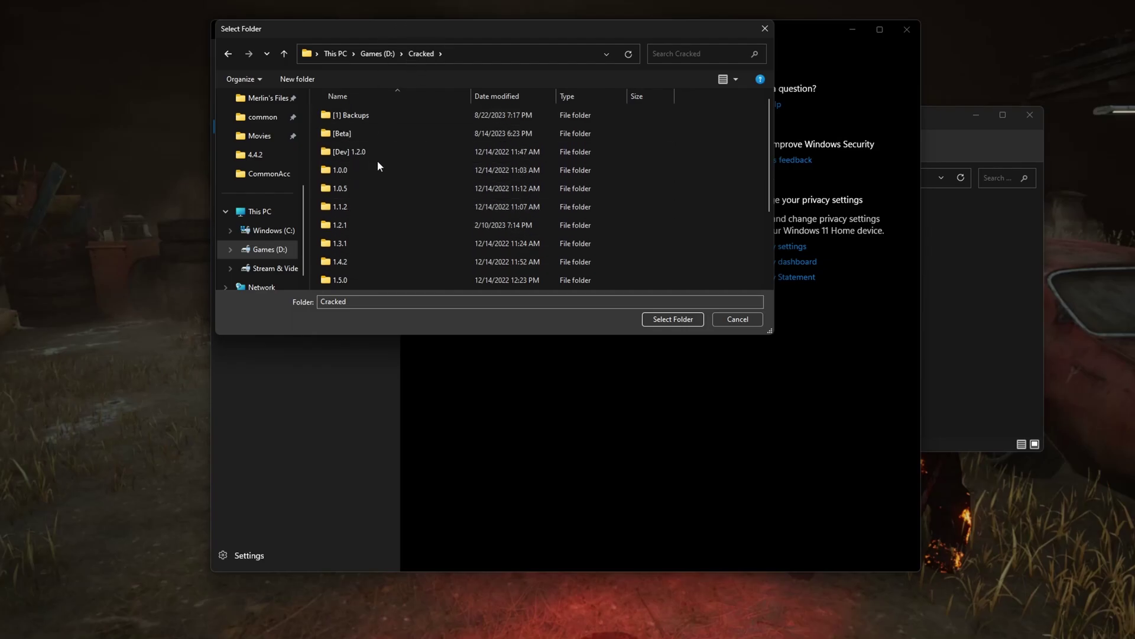
scroll(367, 183, "down", 2)
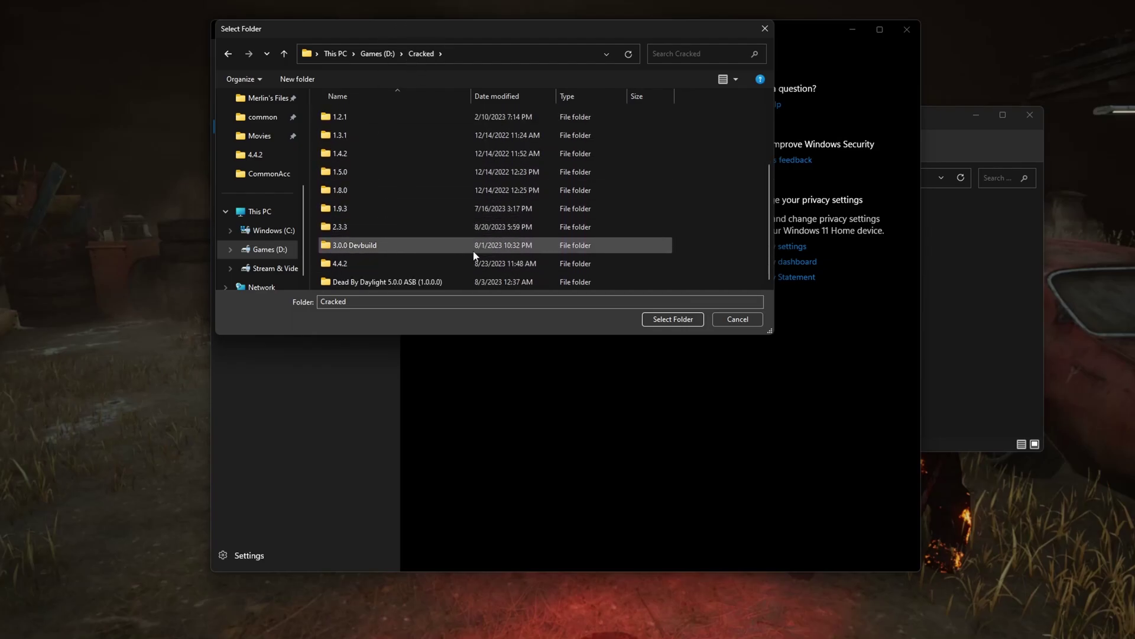
left_click(672, 318)
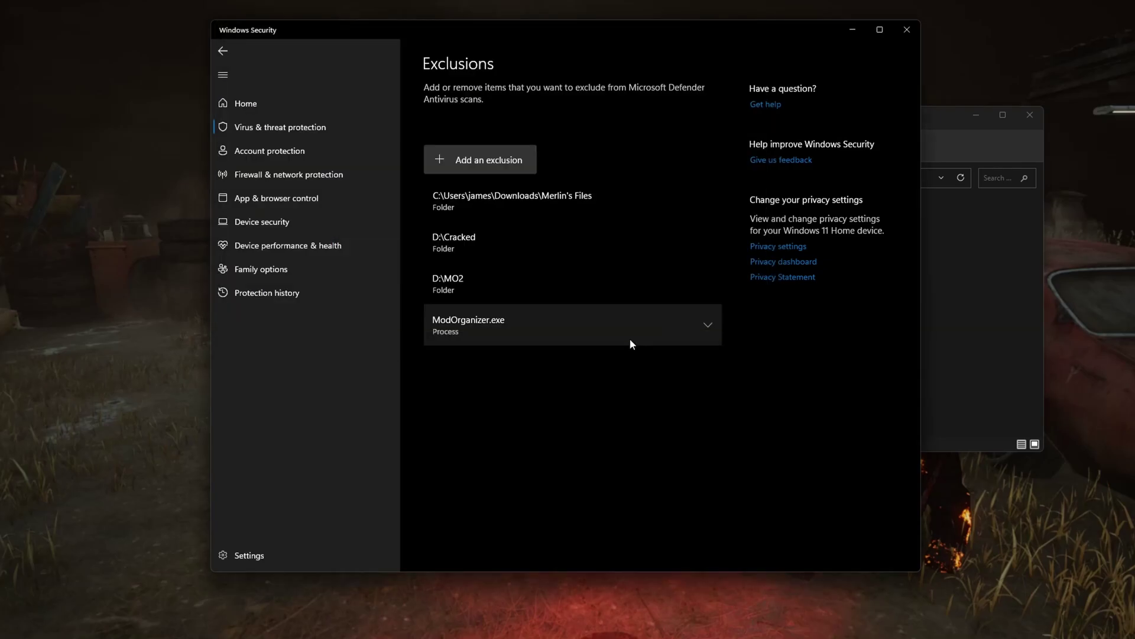
left_click(461, 242)
left_click(473, 253)
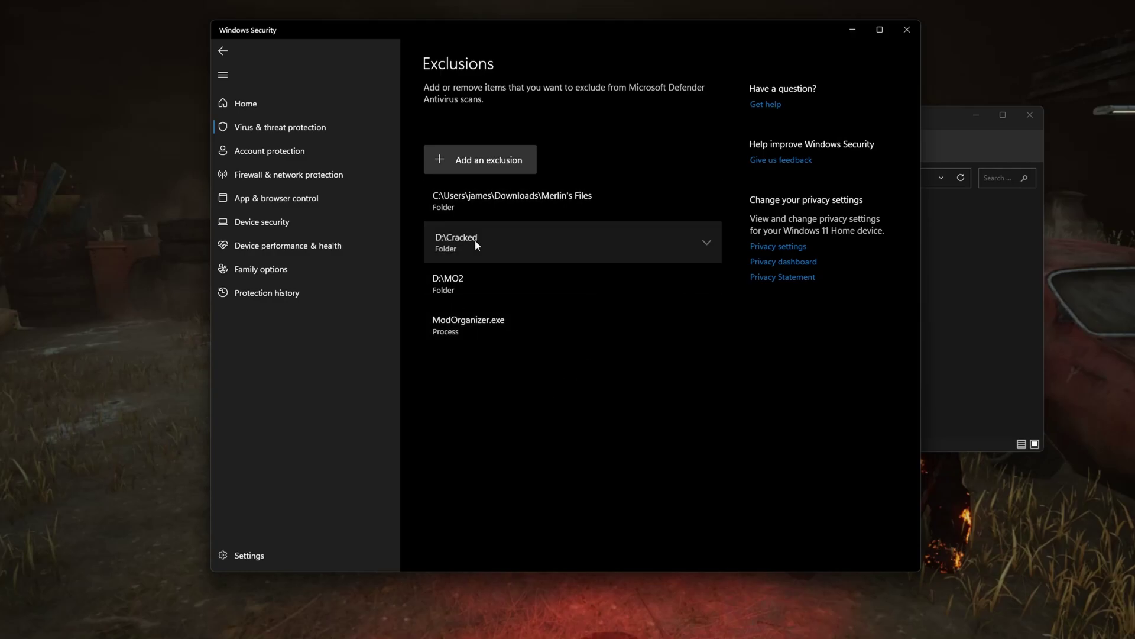
left_click(907, 30)
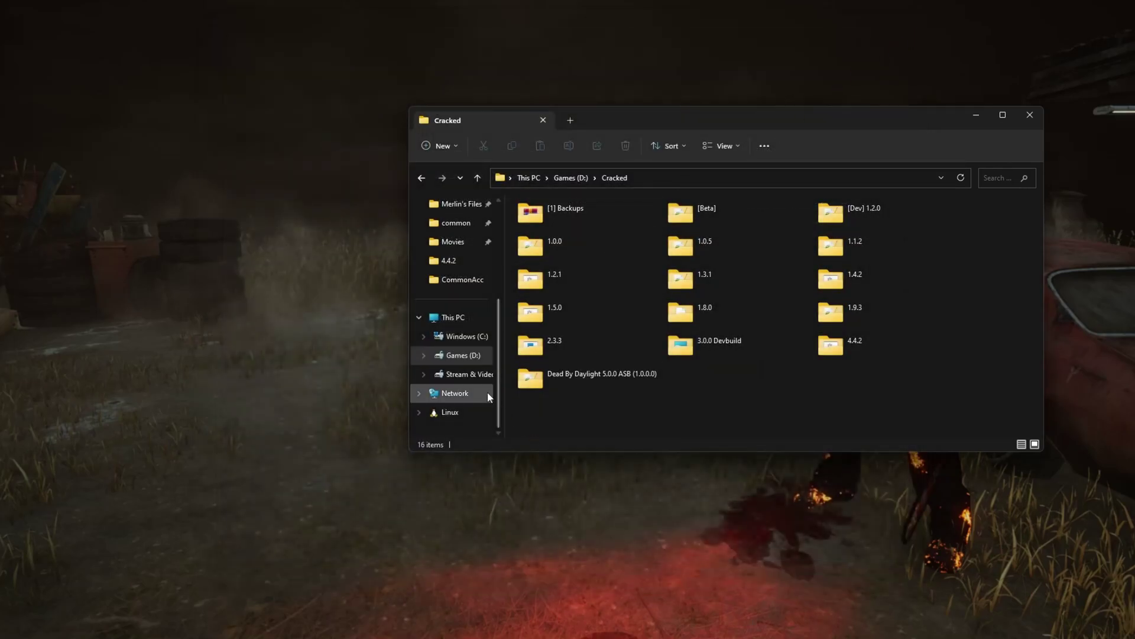
- Move 4.4.2_Fix.rar from Downloads into the 4.4.2 folder inside Cracked on the Games (D:) drive
scroll(467, 392, "up", 3)
left_click(457, 262)
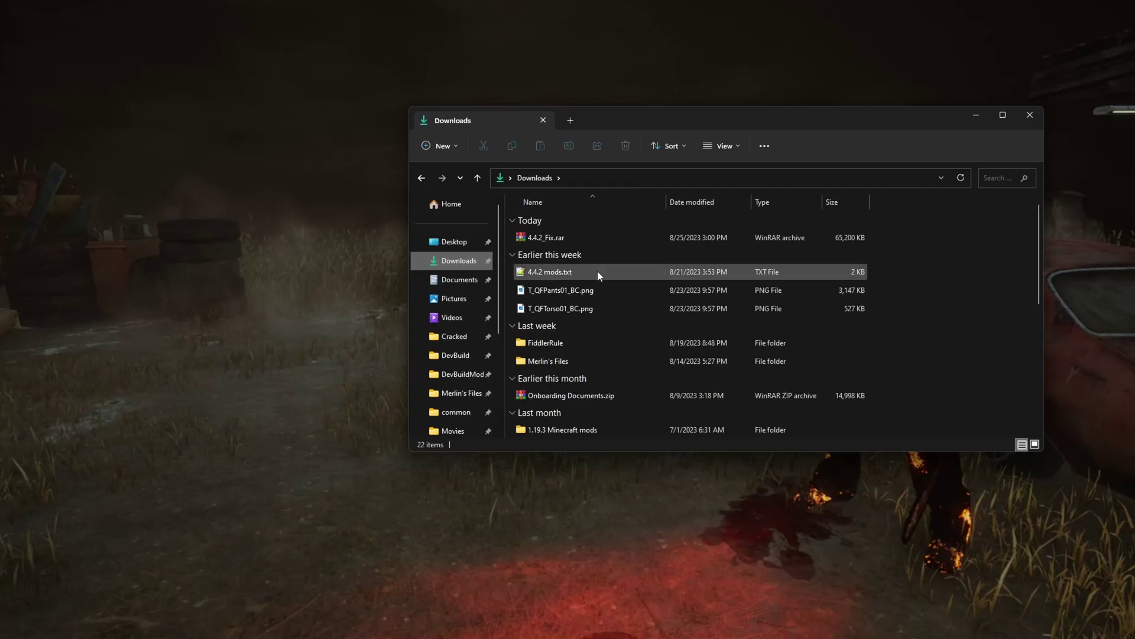
left_click(577, 239)
left_click(421, 177)
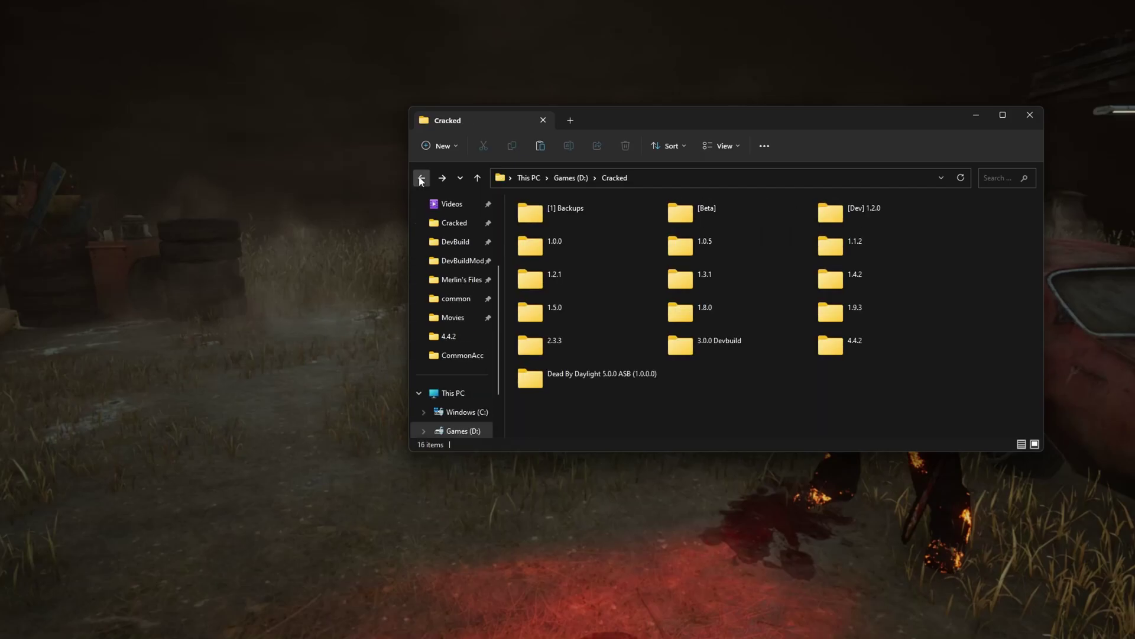
double_click(831, 343)
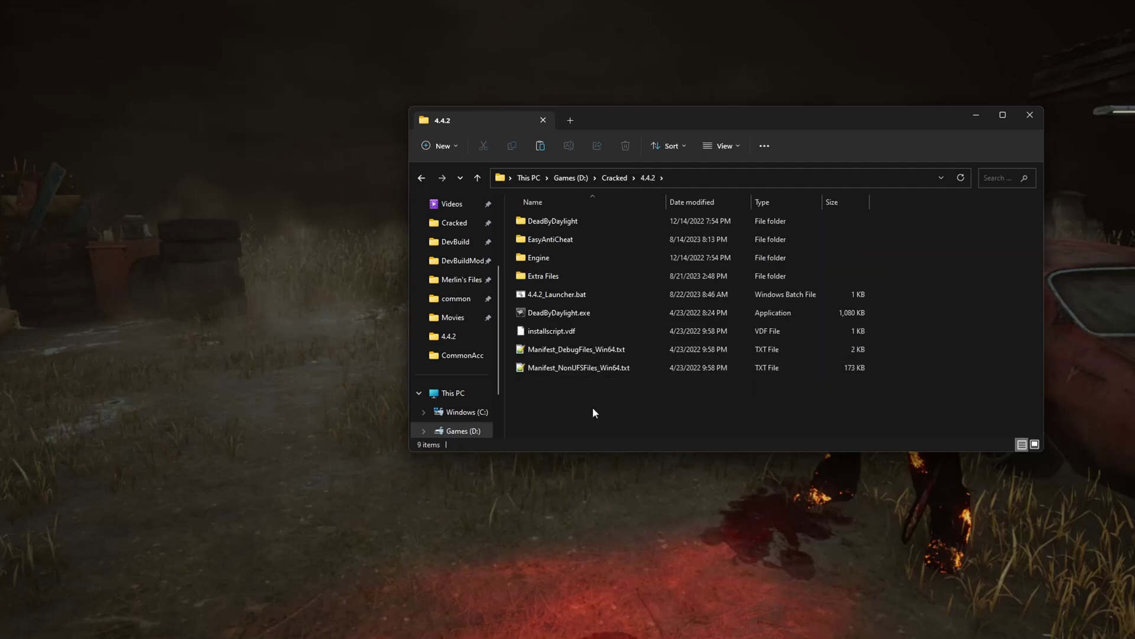
- Permanently delete all files in the DeadByDaylight\Binaries\Win64 folder of the 4.4.2 game folder
double_click(560, 221)
double_click(560, 220)
double_click(561, 220)
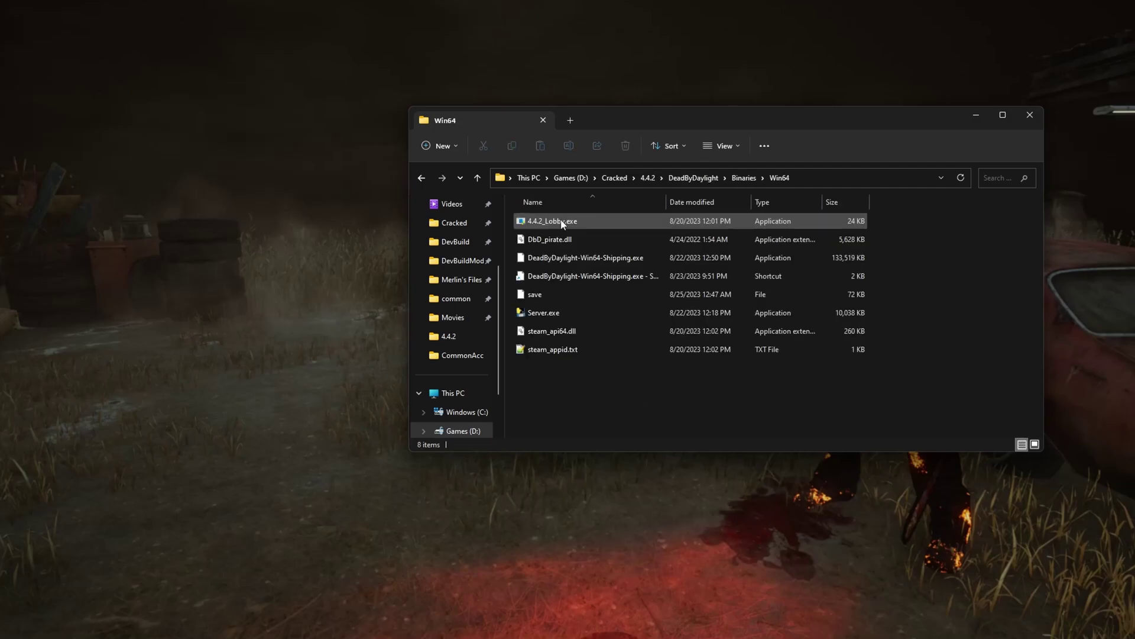
left_click_drag(569, 433, 539, 198)
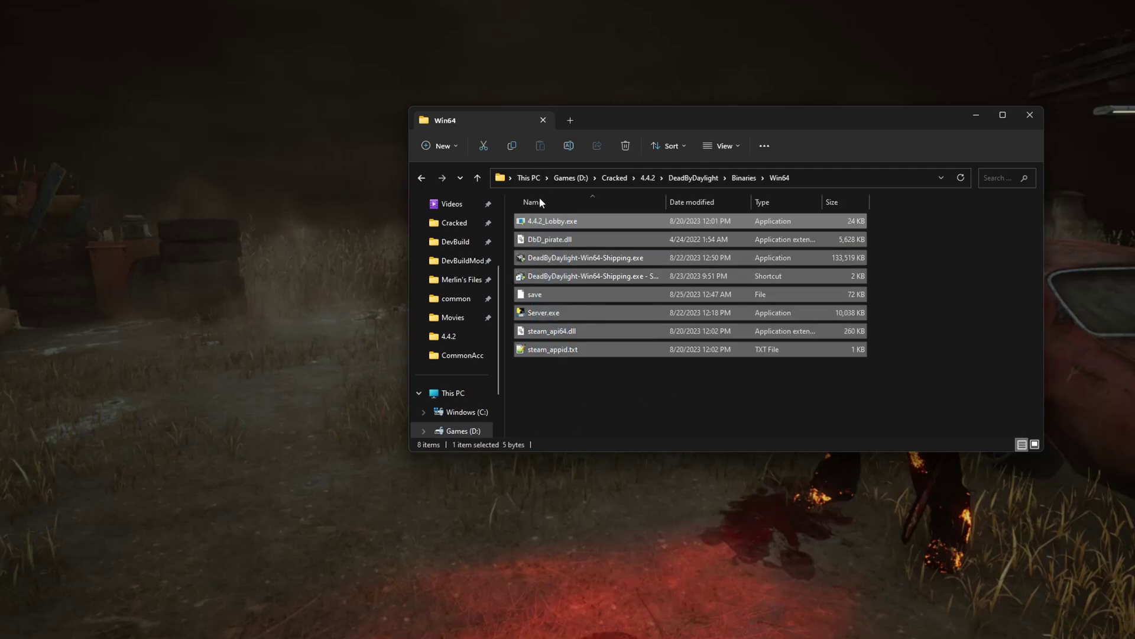
key("shift+Delete")
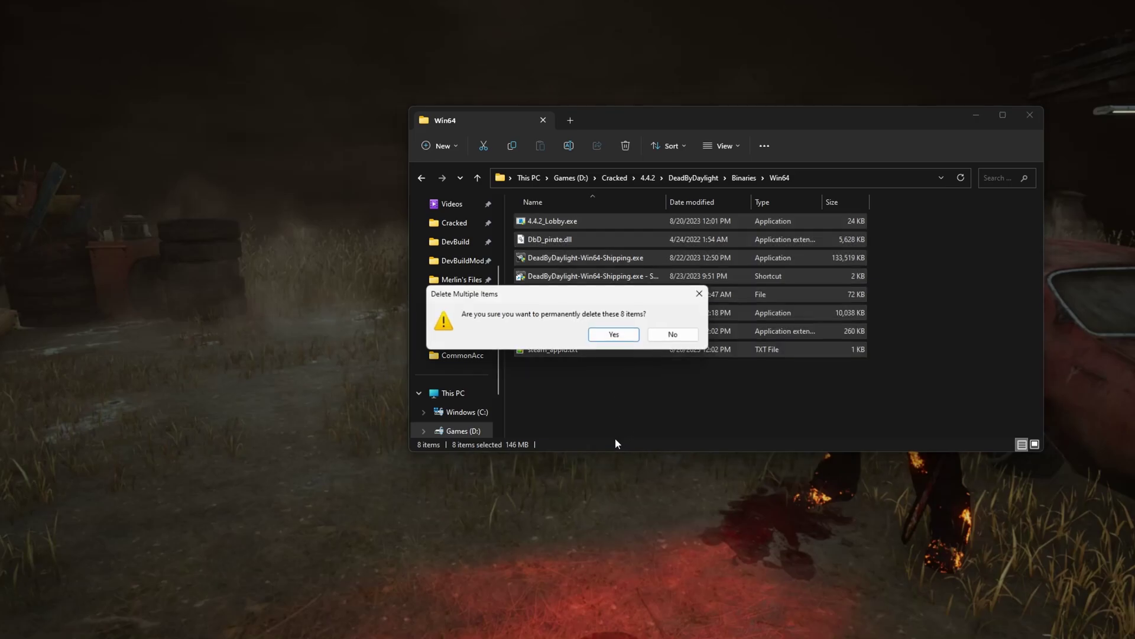
left_click(617, 332)
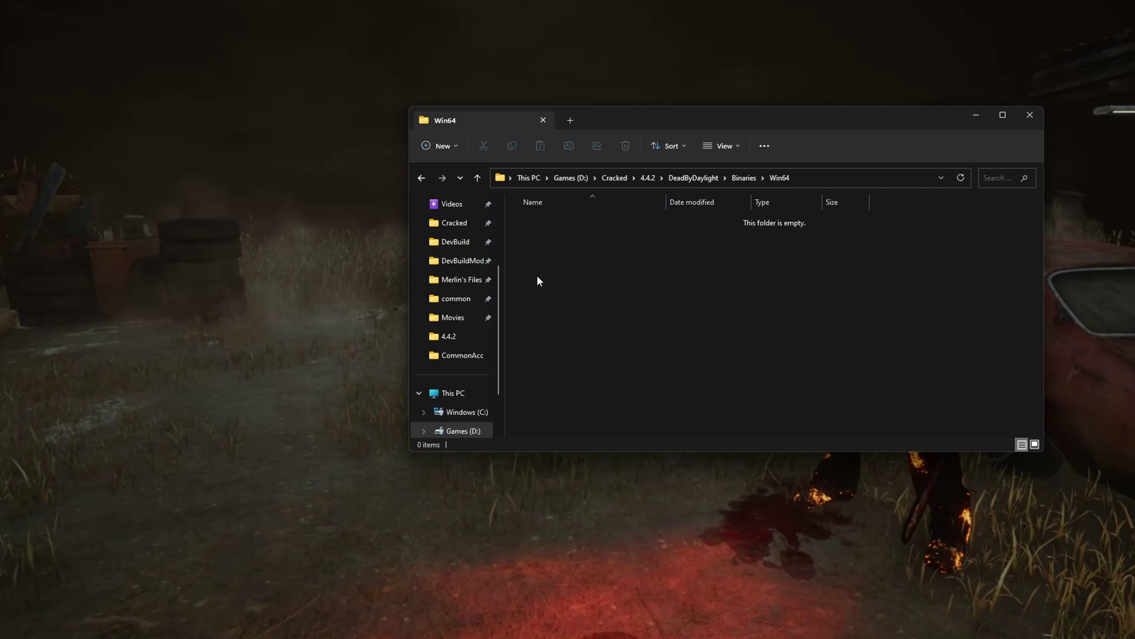
- Return to the 4.4.2 folder and open the 4.4.2 Fix folder inside 4.4.2_Fix.rar in WinRAR
left_click(646, 178)
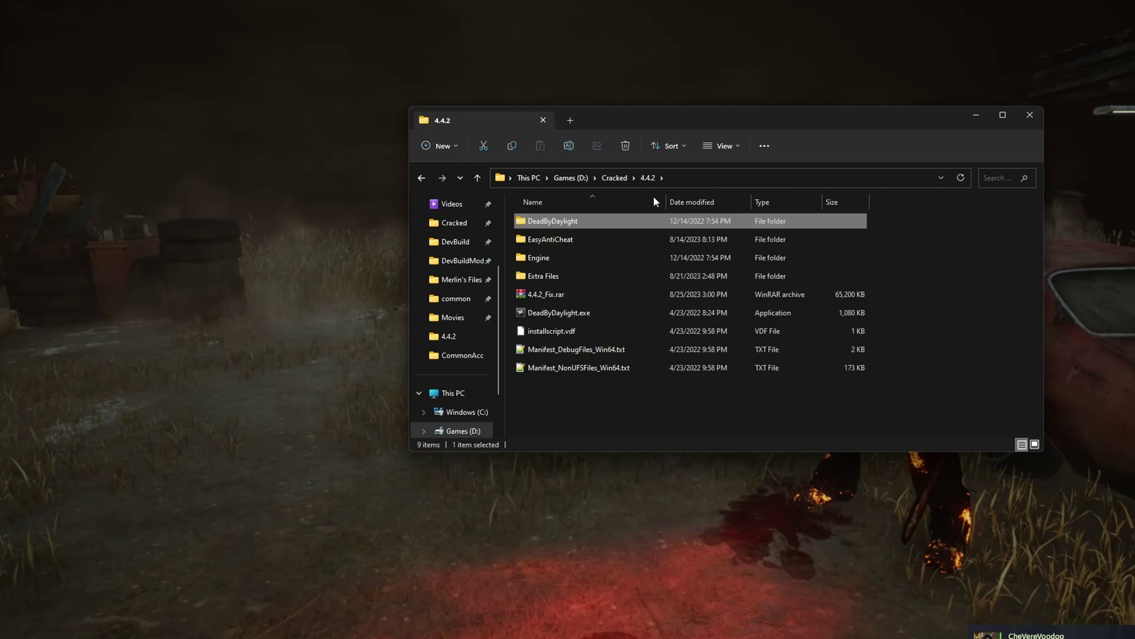
left_click(558, 292)
right_click(558, 294)
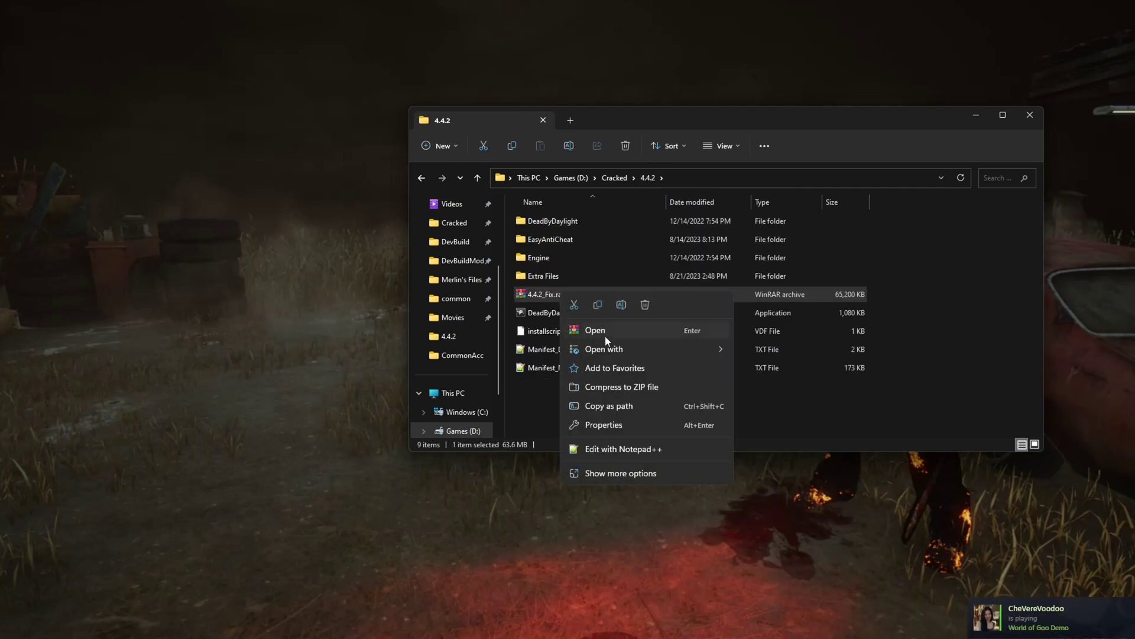
left_click(594, 327)
double_click(221, 226)
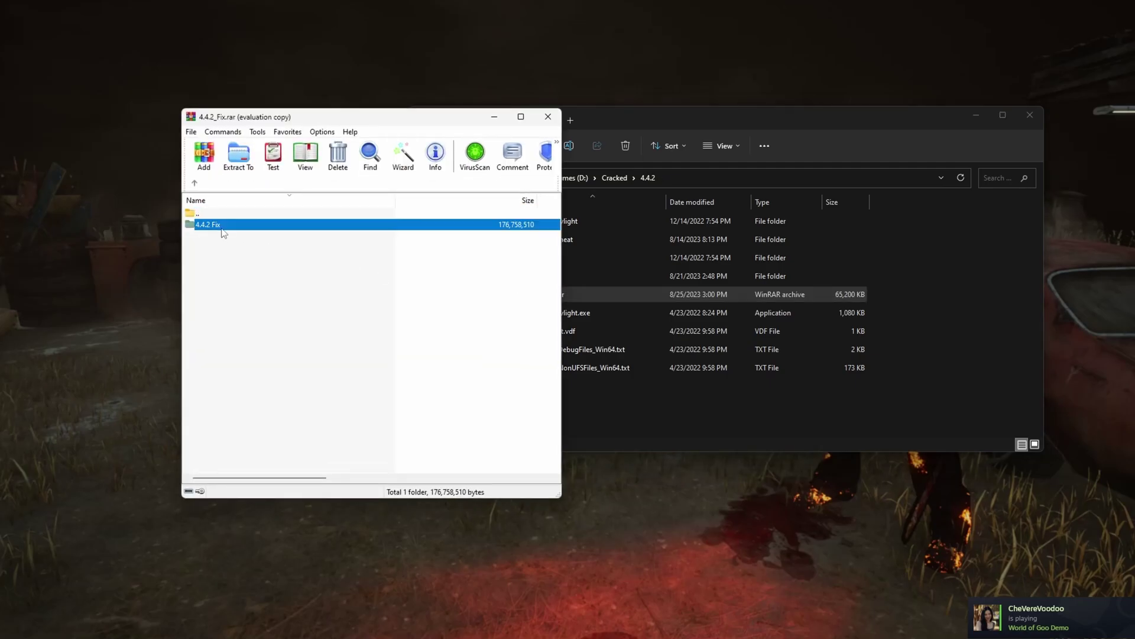
key("Escape")
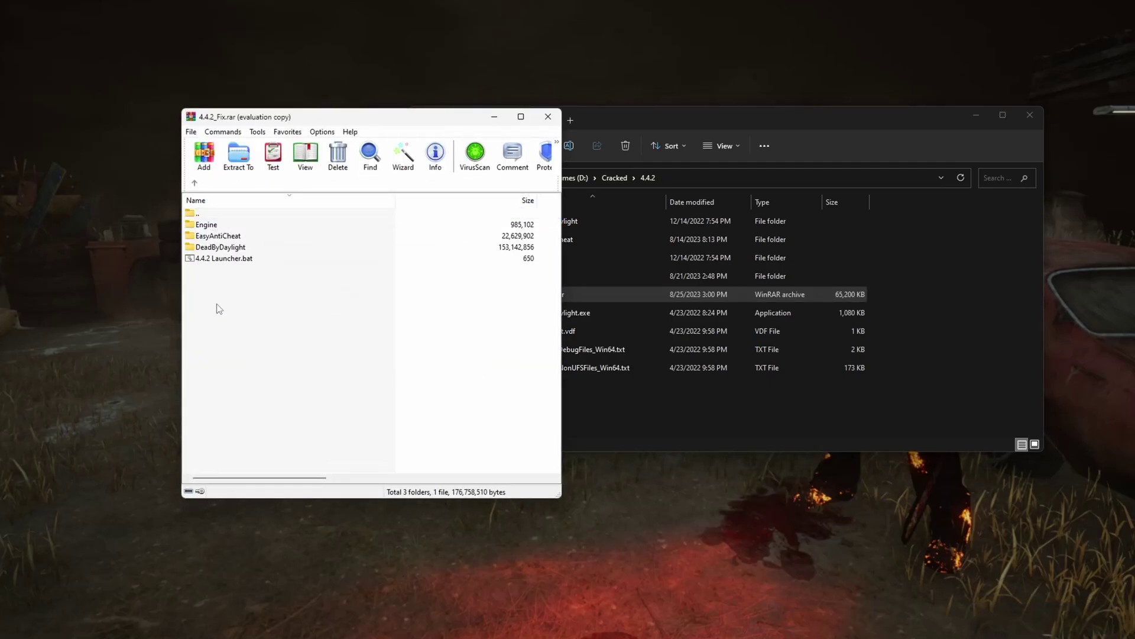
- Extract Engine, EasyAntiCheat, DeadByDaylight and 4.4.2 Launcher.bat from the archive into the 4.4.2 folder, and close WinRAR
left_click_drag(218, 308, 209, 248)
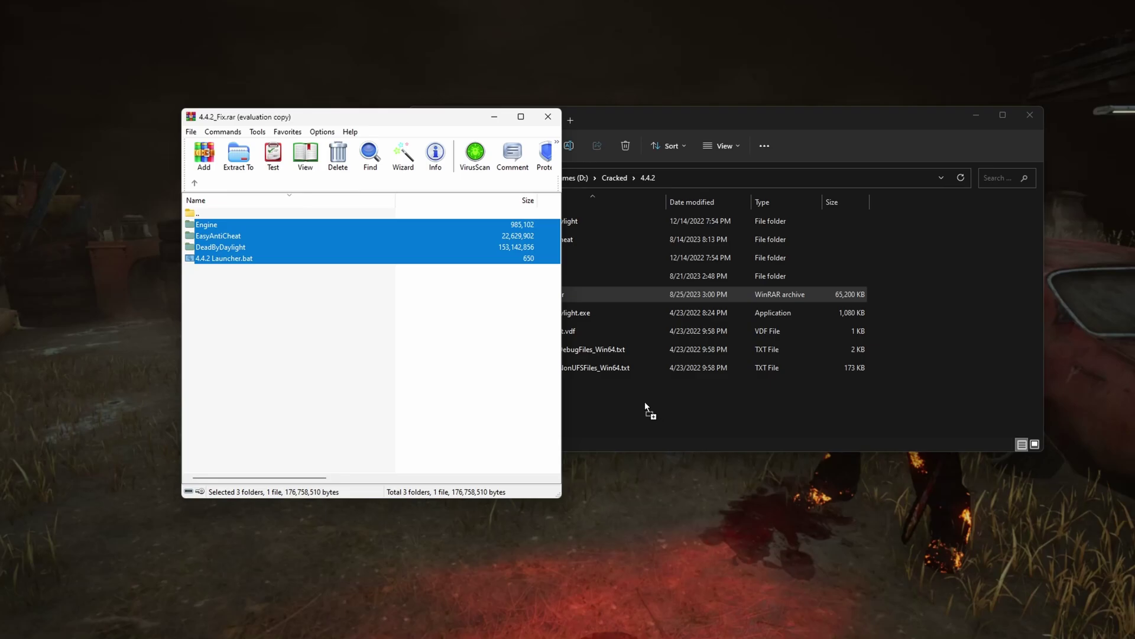
left_click_drag(645, 401, 635, 397)
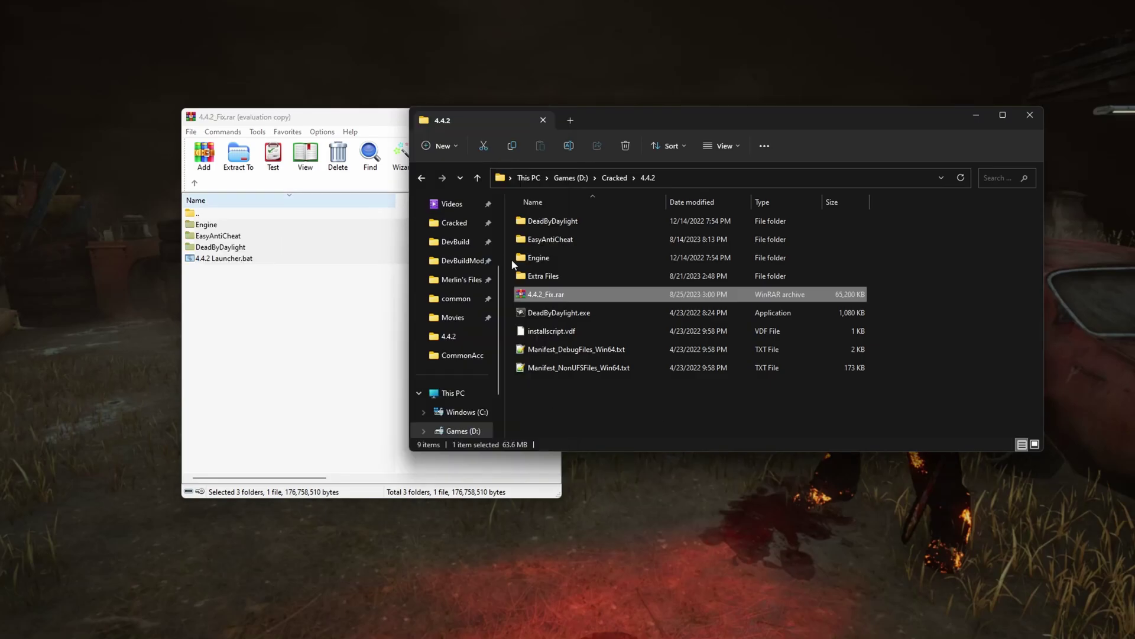
left_click(515, 236)
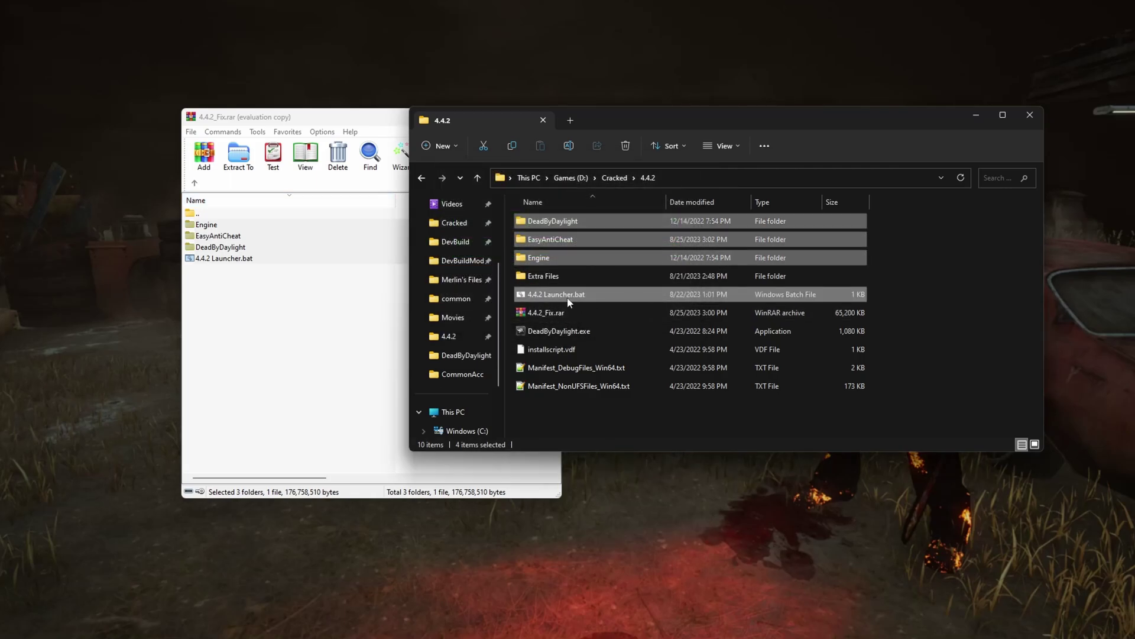
left_click(271, 311)
left_click(548, 123)
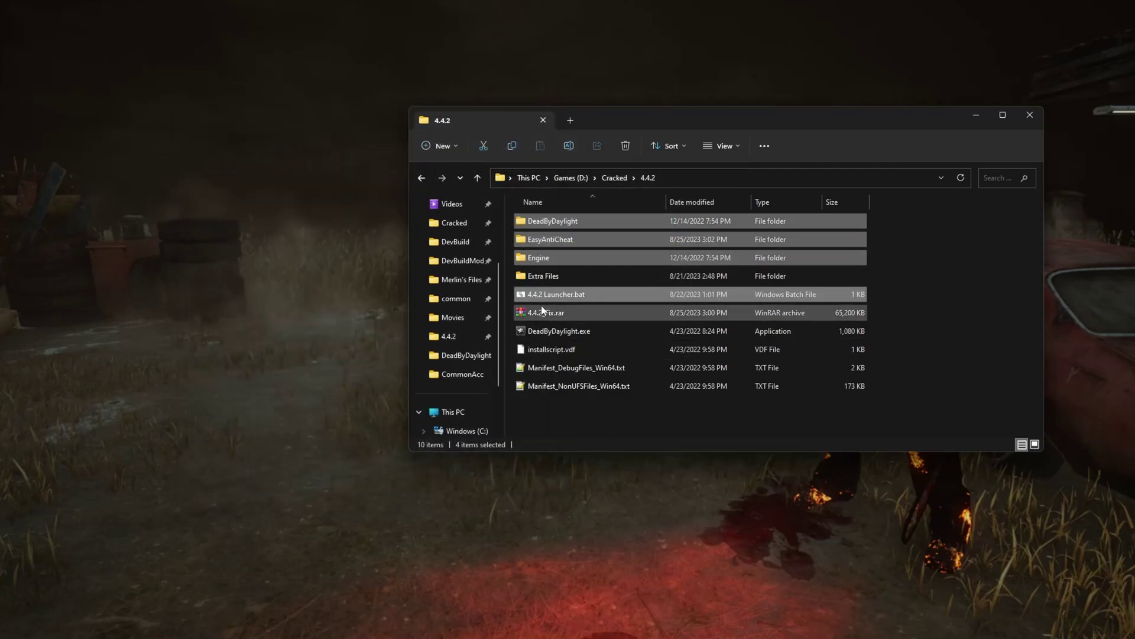
- Permanently delete 4.4.2_Fix.rar from the 4.4.2 folder
left_click(639, 312)
key("shift+Delete")
left_click(614, 373)
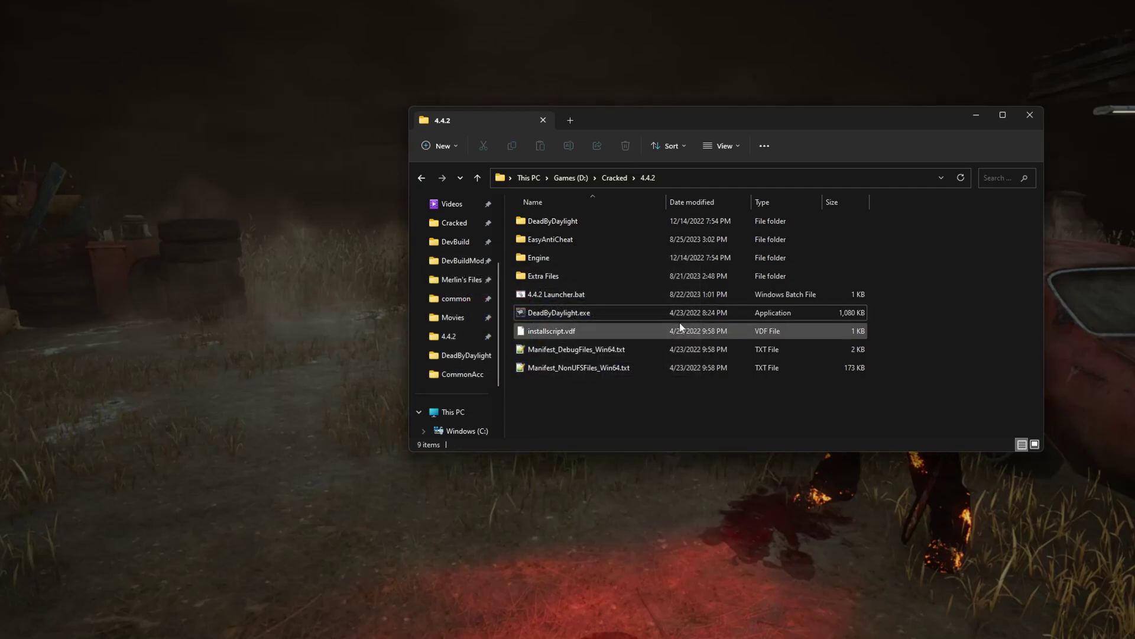
- Open the DeadByDaylight\Binaries\Win64 folder and make three backup copies of the save file there
double_click(561, 220)
double_click(562, 220)
left_click(565, 223)
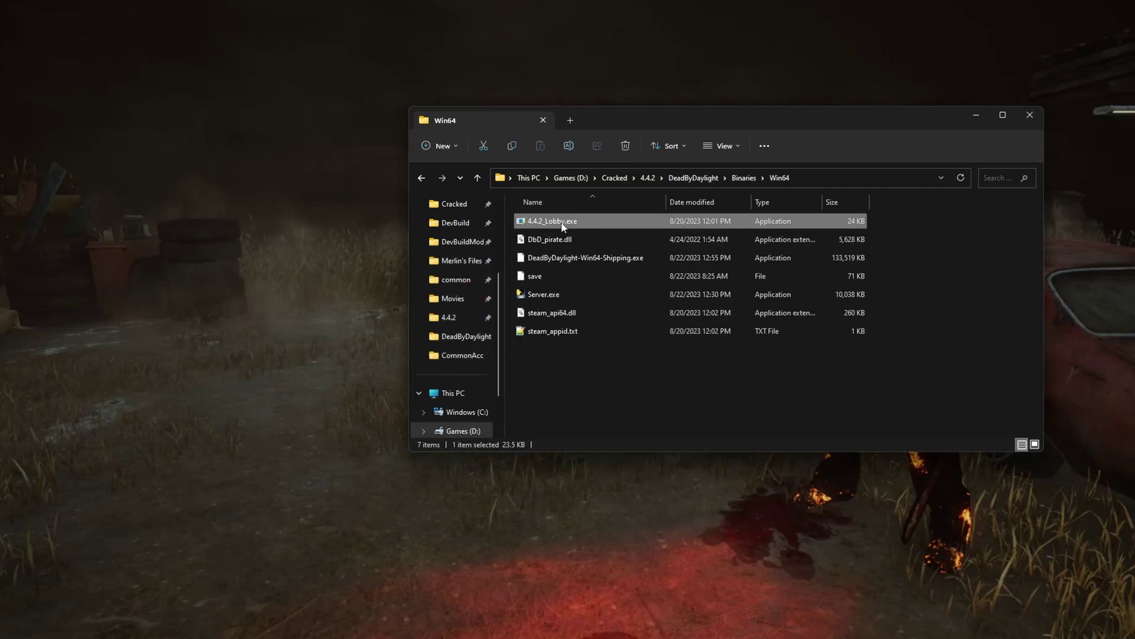
left_click(569, 275)
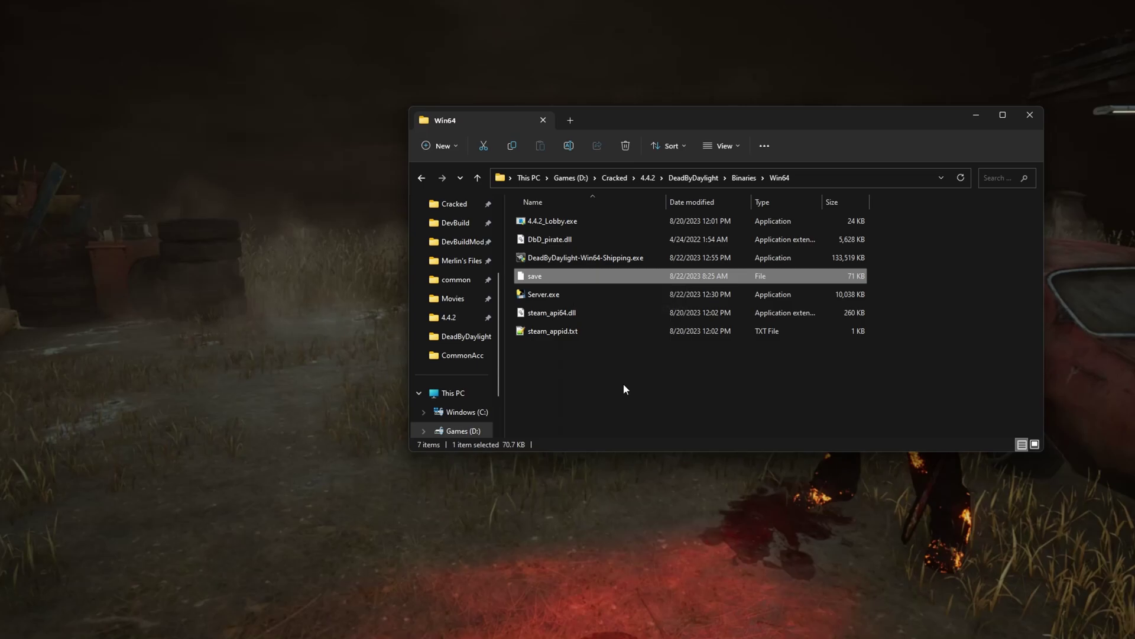
key("ctrl+c")
key("ctrl+v")
key("ctrl+v")
key("ctrl+v")
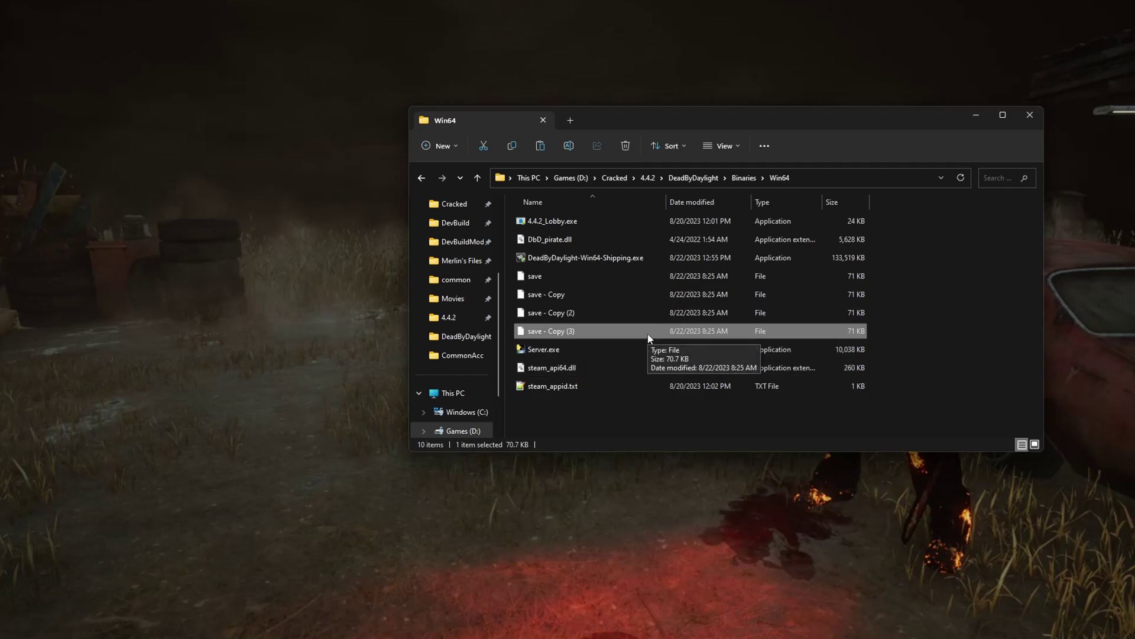
- Return to the 4.4.2 folder and open Steam before starting the game
left_click(649, 178)
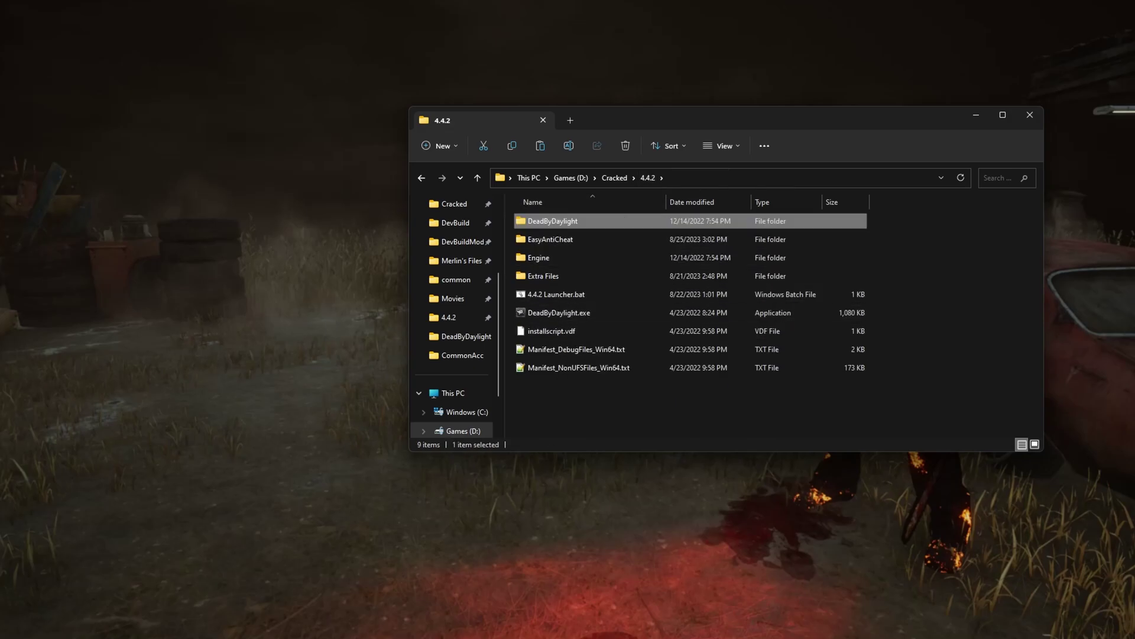
mouse_move(460, 626)
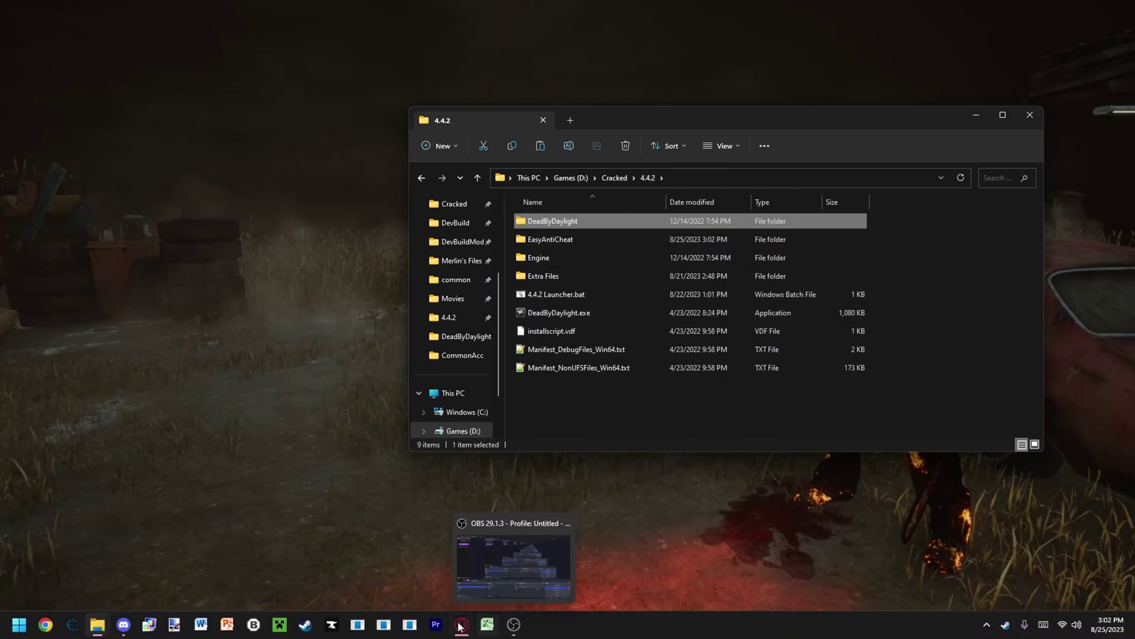
left_click(310, 626)
left_click(308, 625)
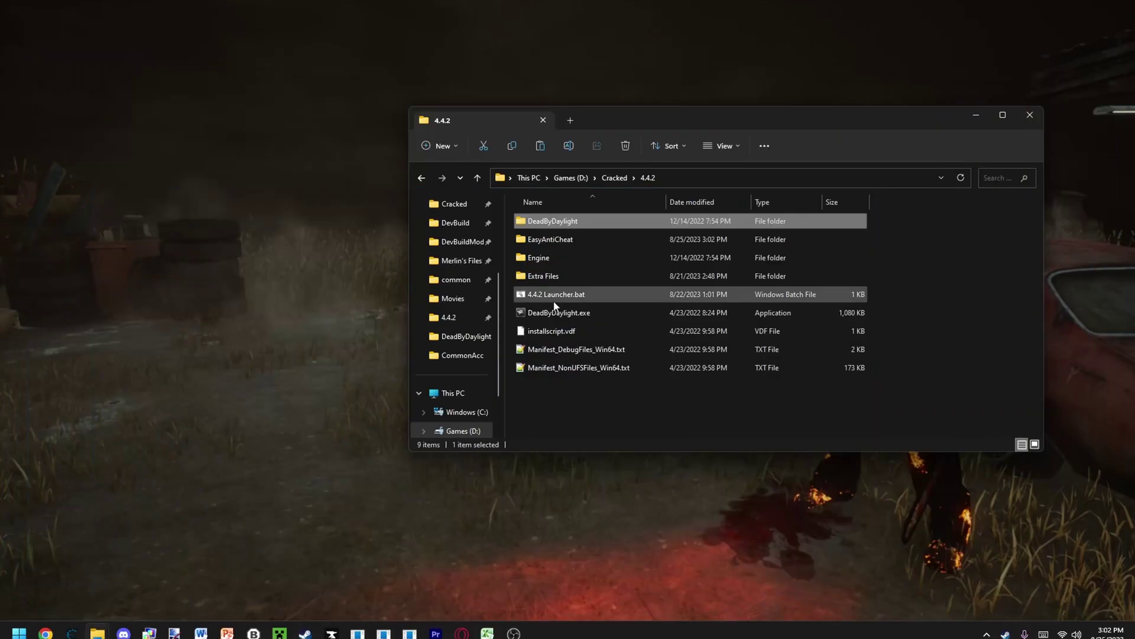
- Run 4.4.2 Launcher.bat, choose option 1 to launch 4.4.2, and continue past the game's start screen
double_click(521, 296)
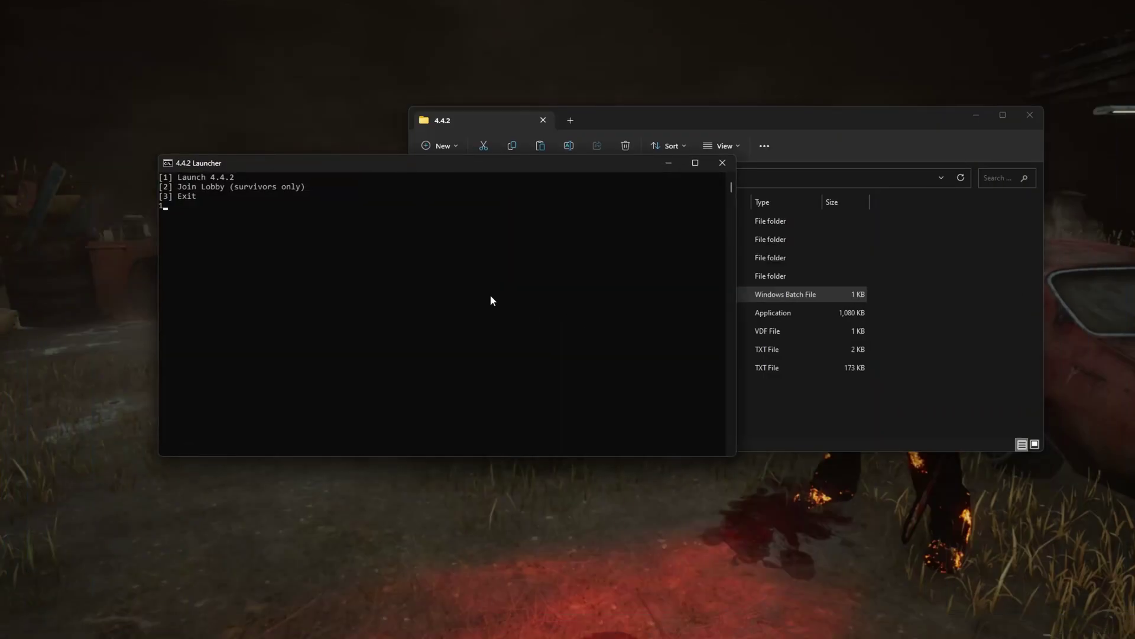
key("Return")
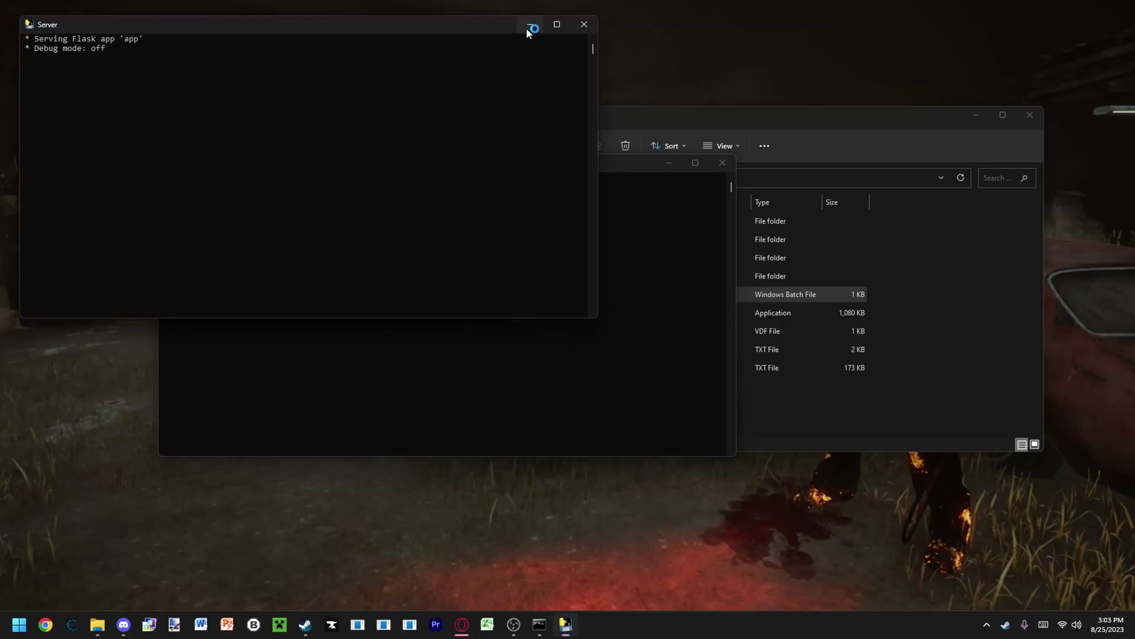
key("Return")
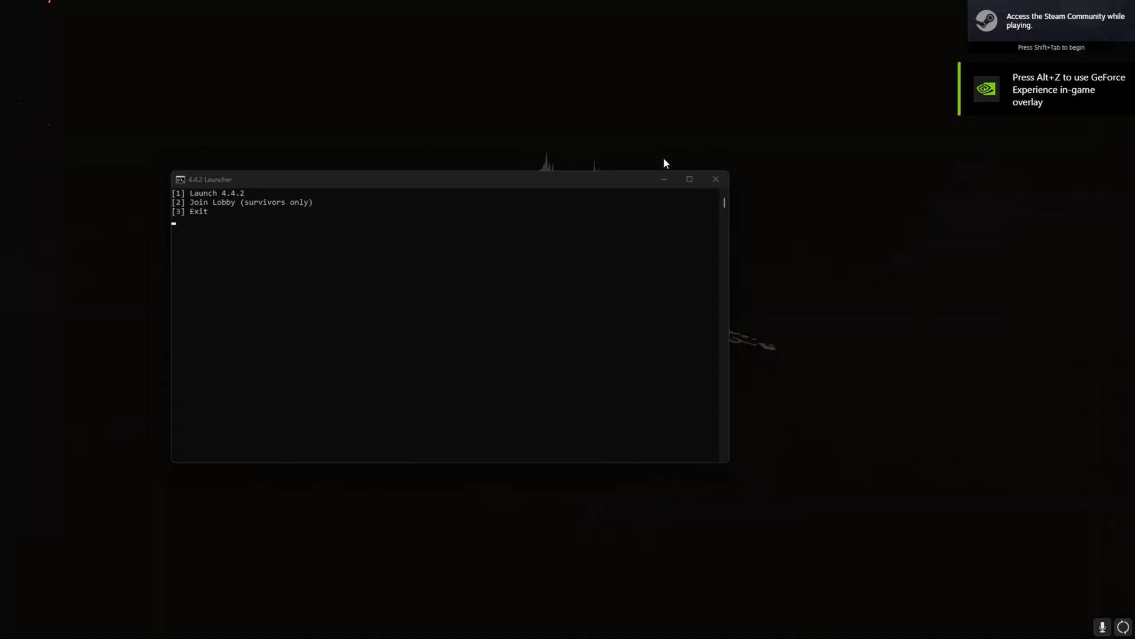
key("1")
key("space")
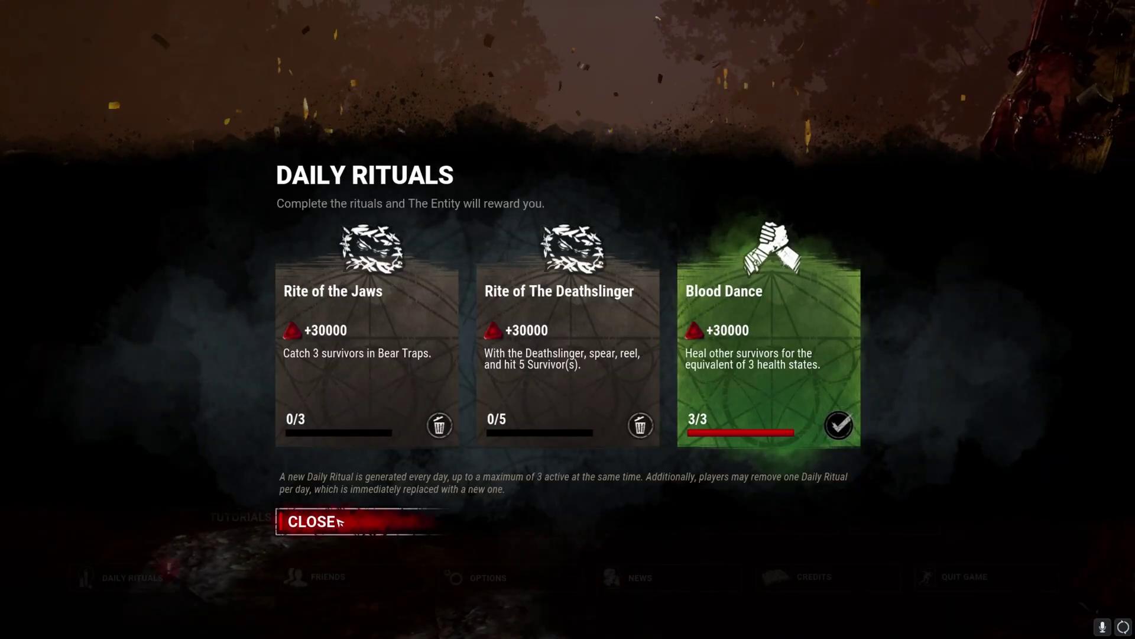
- Dismiss the Daily Rituals, enter the lobby as Survivor, and open the loadout with its perks
left_click(313, 521)
left_click(469, 441)
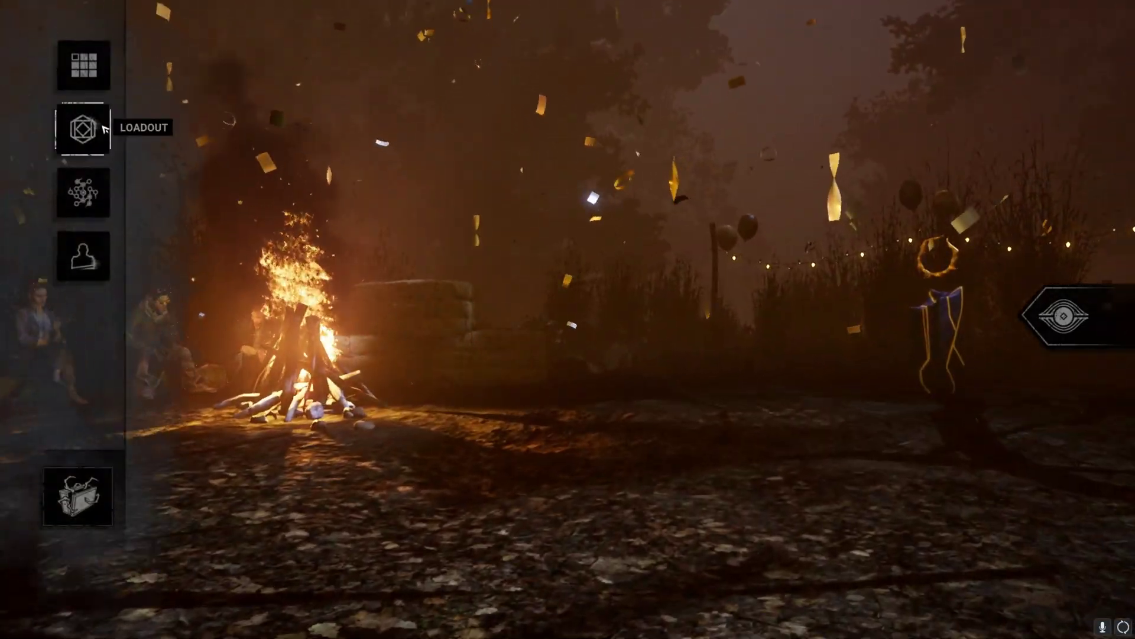
left_click(84, 128)
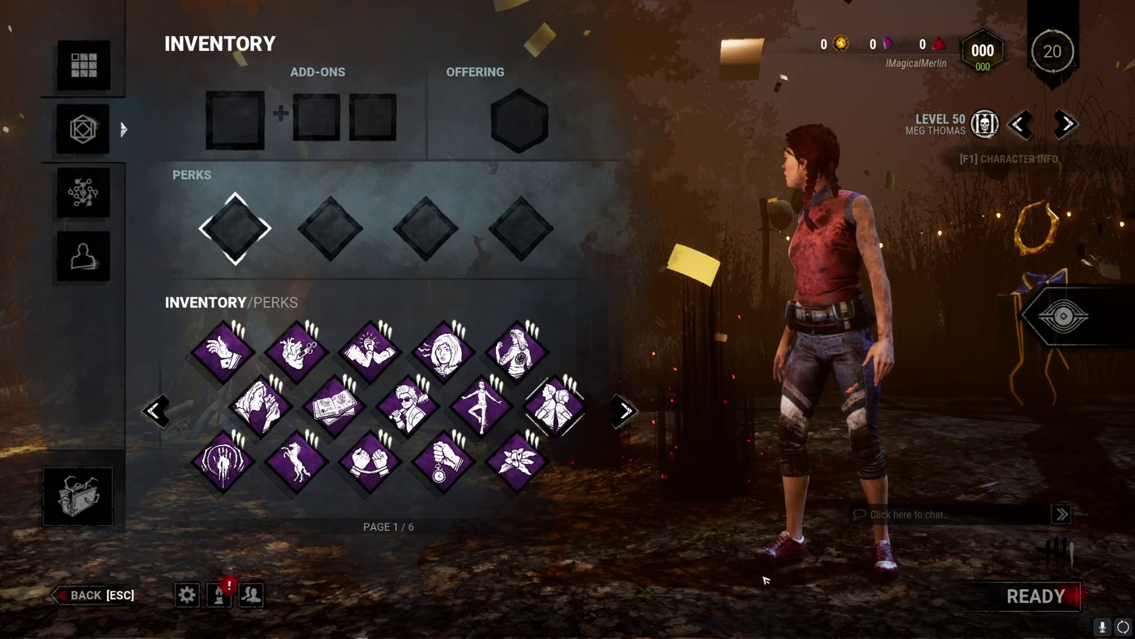
- Ready up as Survivor, close the loadout, and start a lobby search with option 2 in the 4.4.2 Launcher window
left_click(1035, 595)
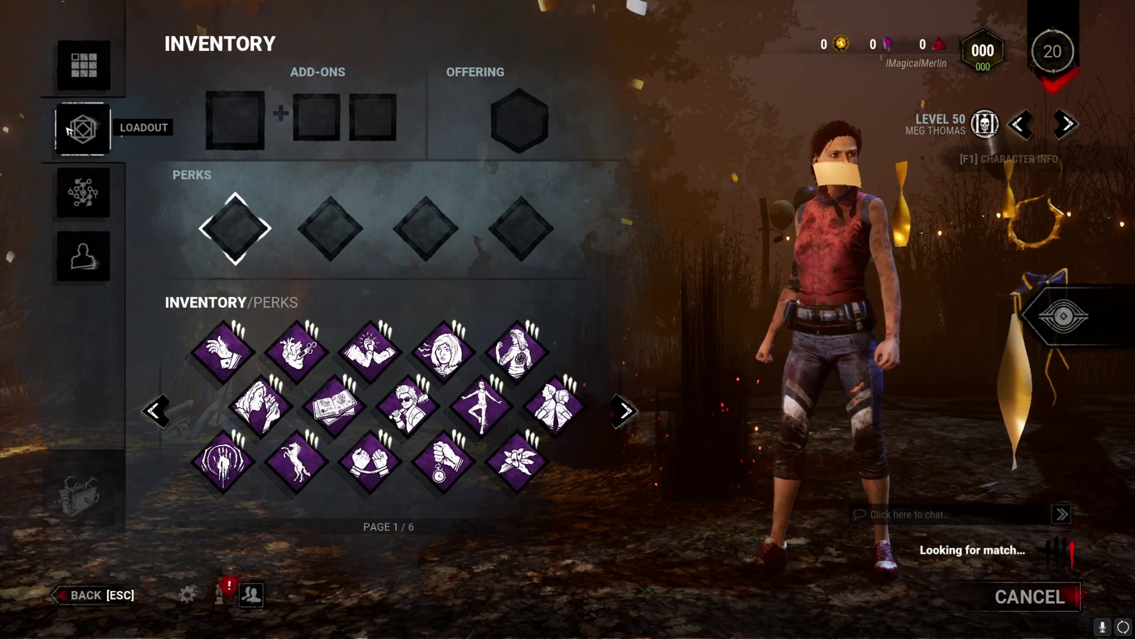
left_click(69, 130)
key("alt+Tab")
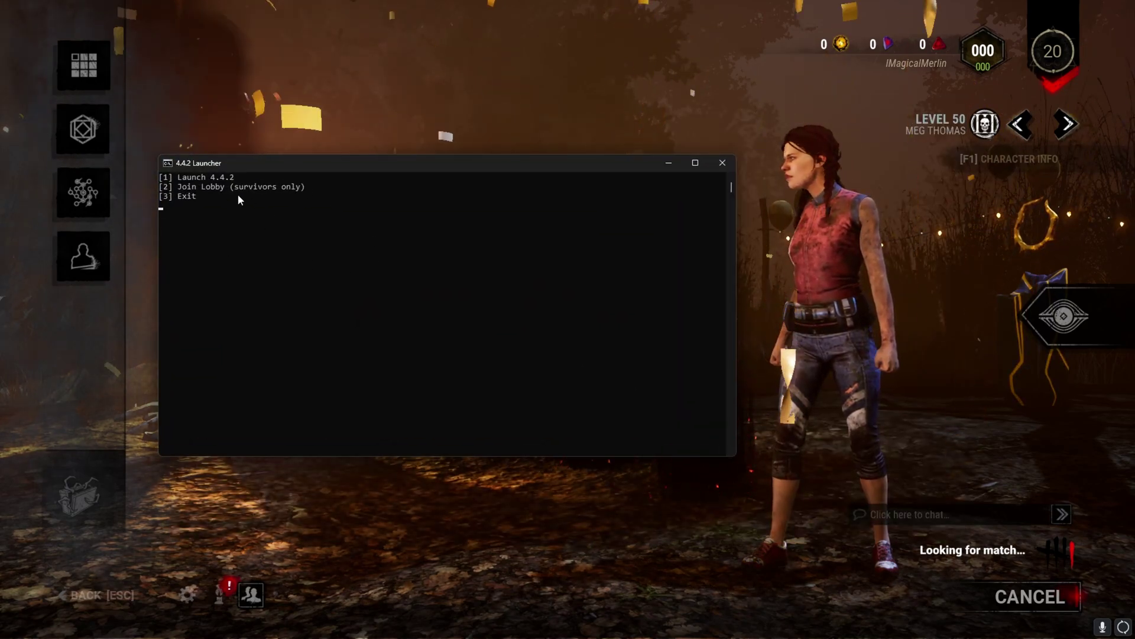
key("2")
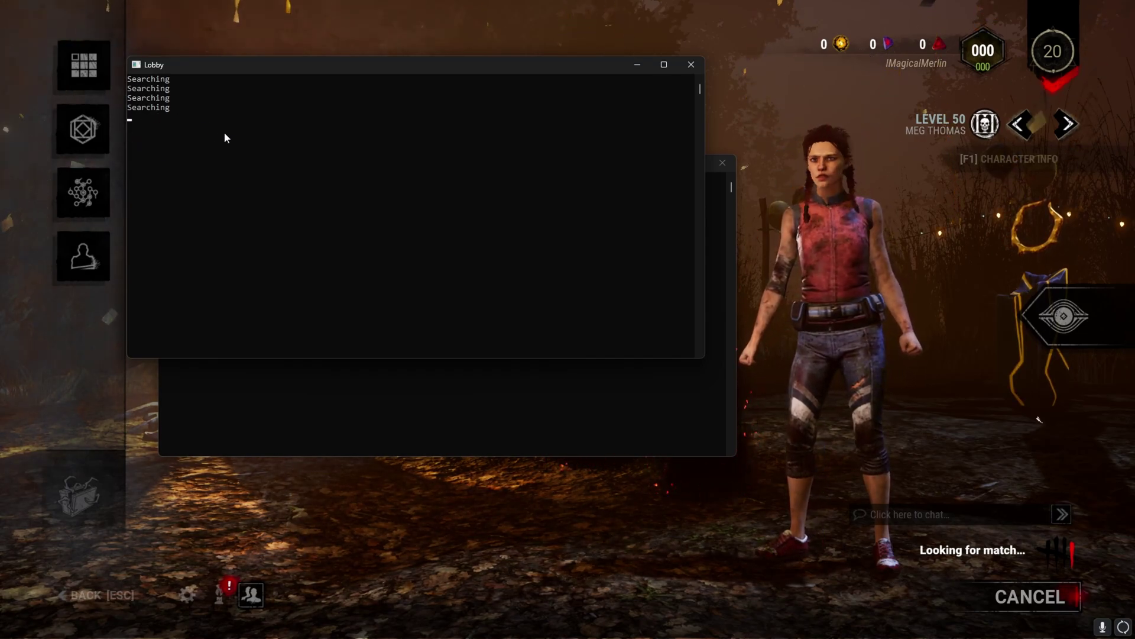
left_click(953, 379)
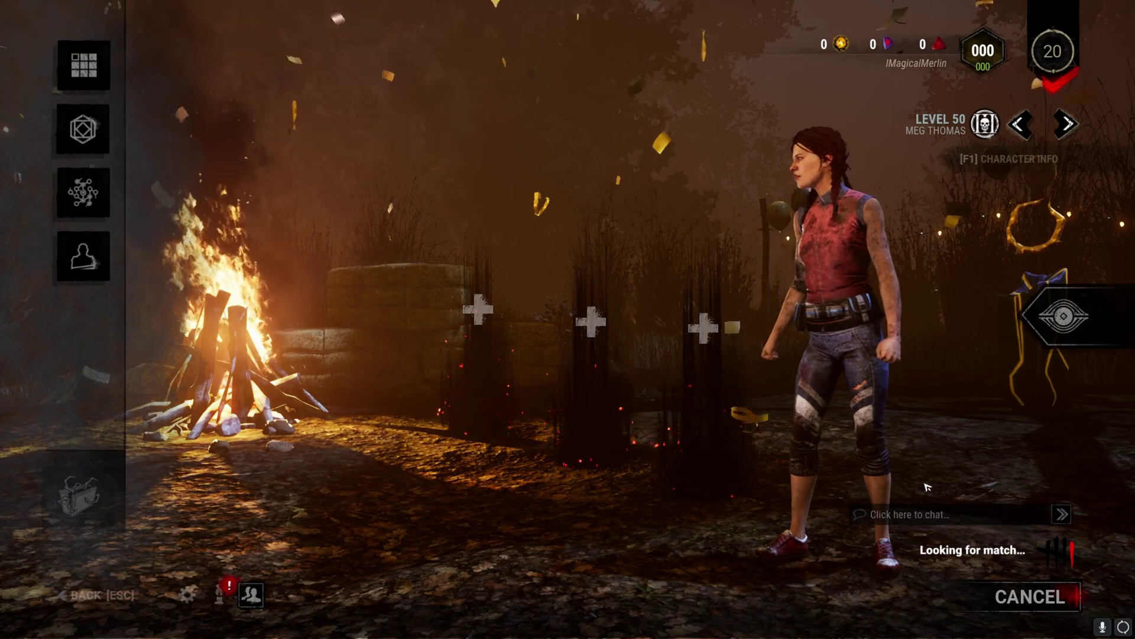
- Return to the game's main menu and enter the lobby as Killer
key("alt+Tab")
key("alt+Tab")
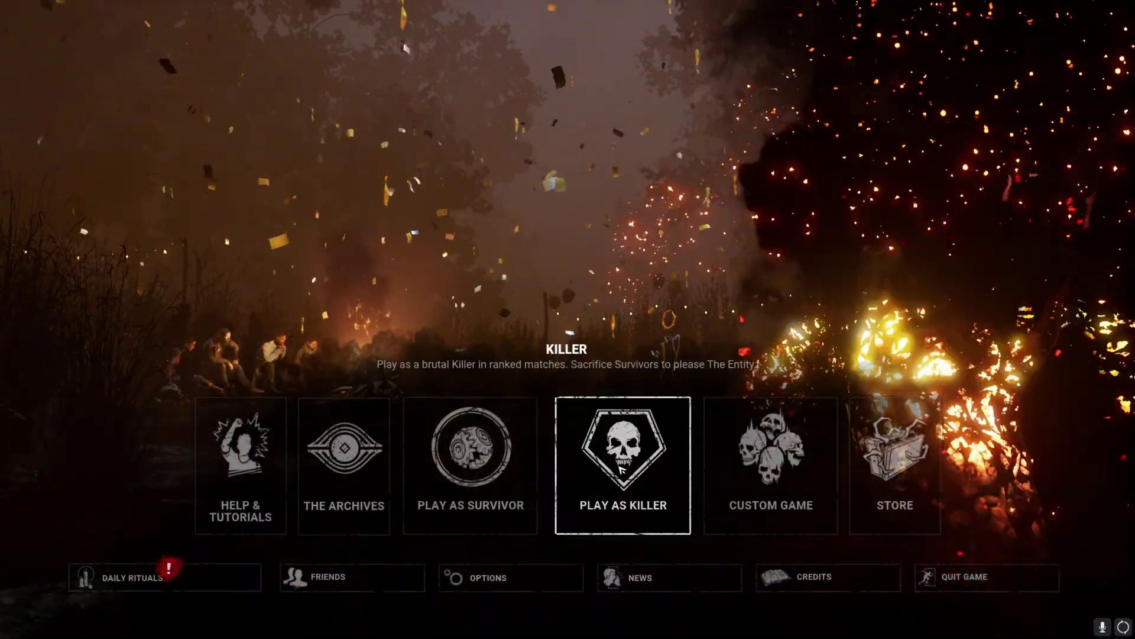
left_click(623, 469)
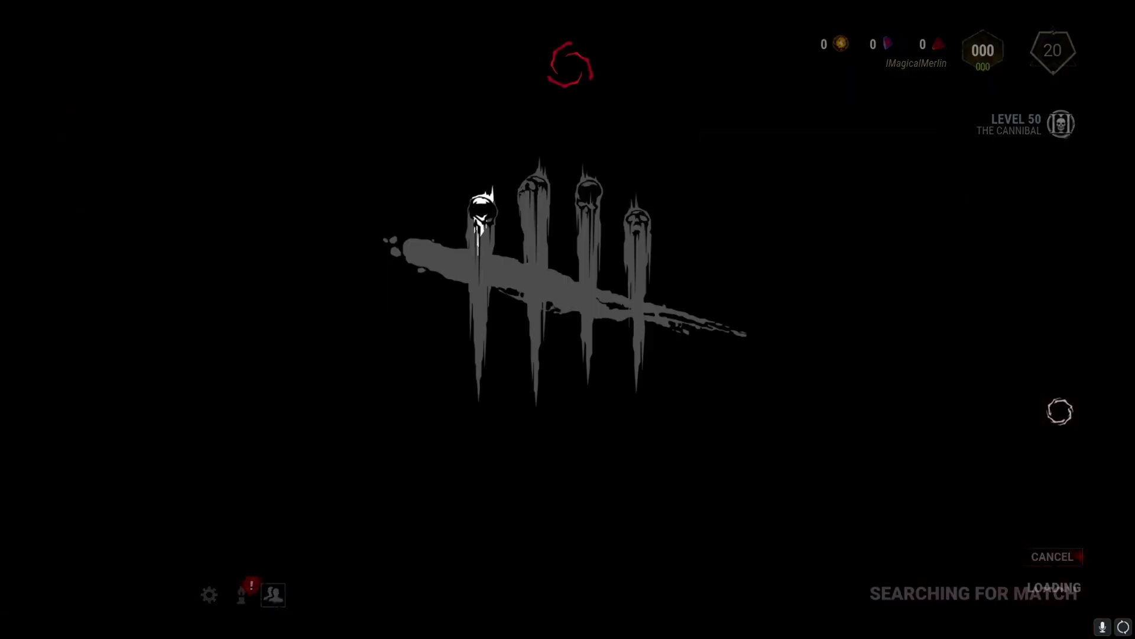